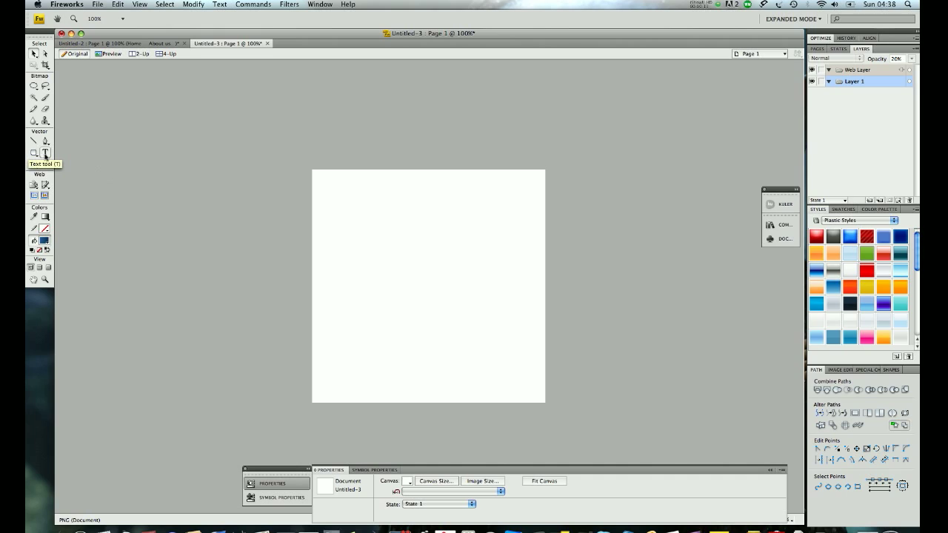
Create a new 400 × 400 pixel document, Untitled-4, keeping the default canvas colour
click(96, 4)
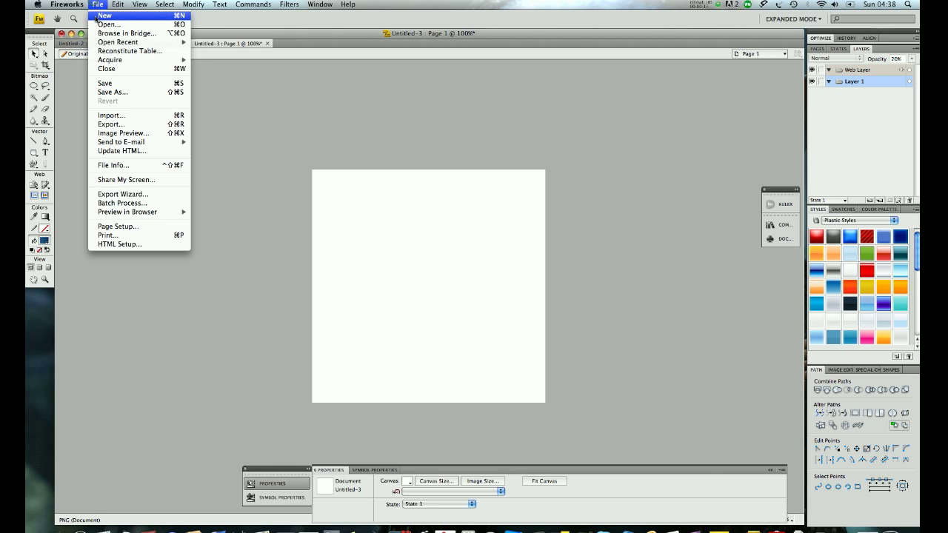
click(95, 17)
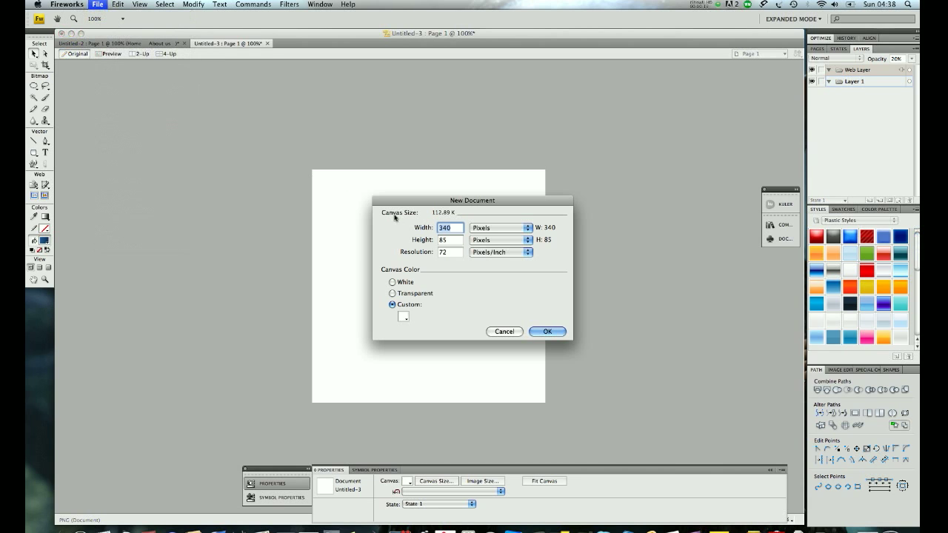
text(4)
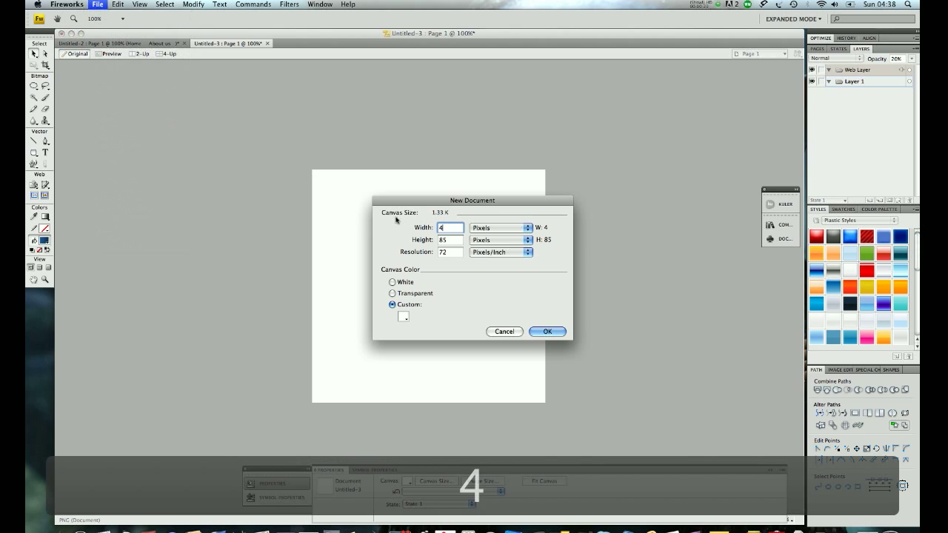
text(00)
key(Tab)
text(400)
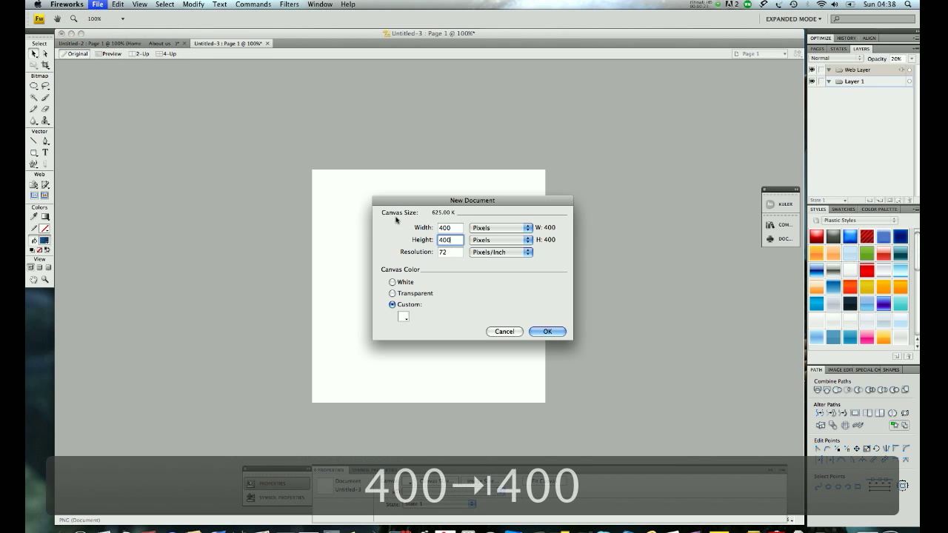
key(Return)
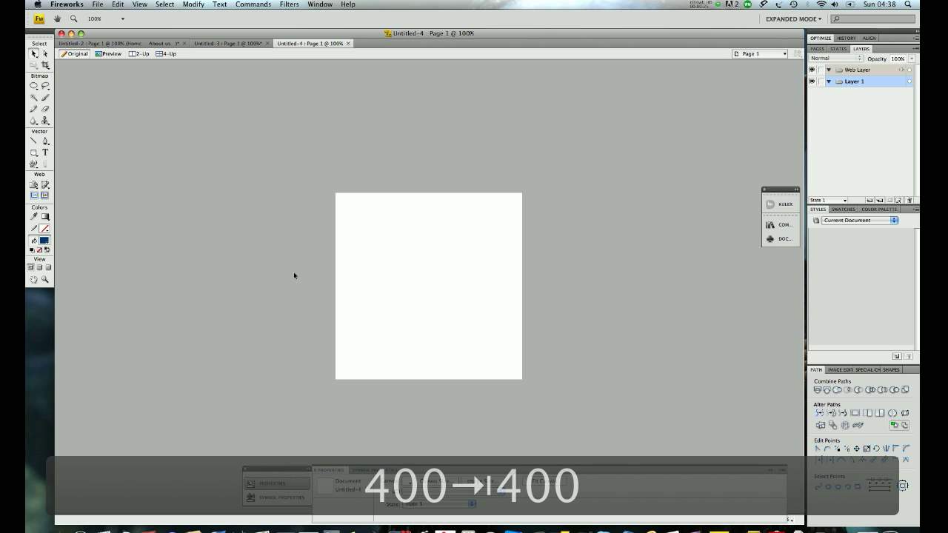
click(46, 154)
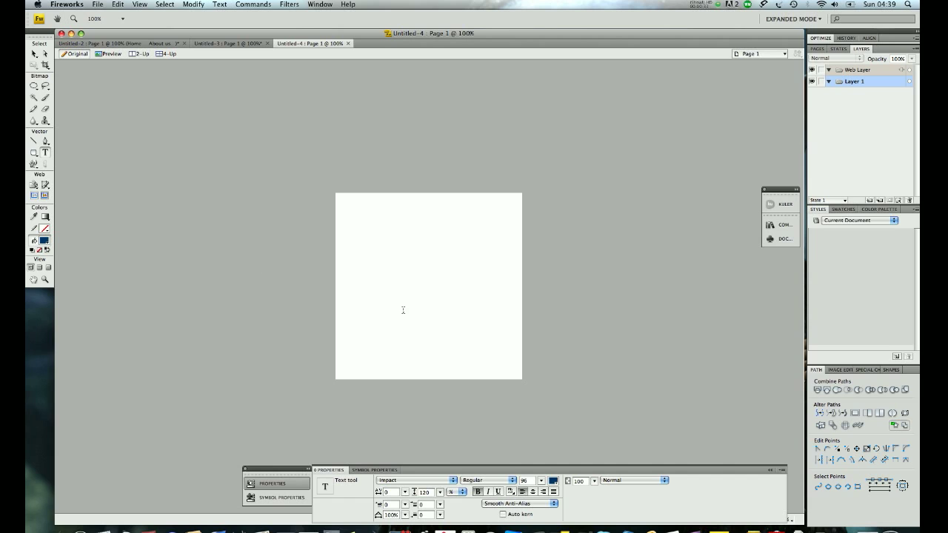
Type the word 'Youtube' on the canvas and drag it to the canvas centre
key(t)
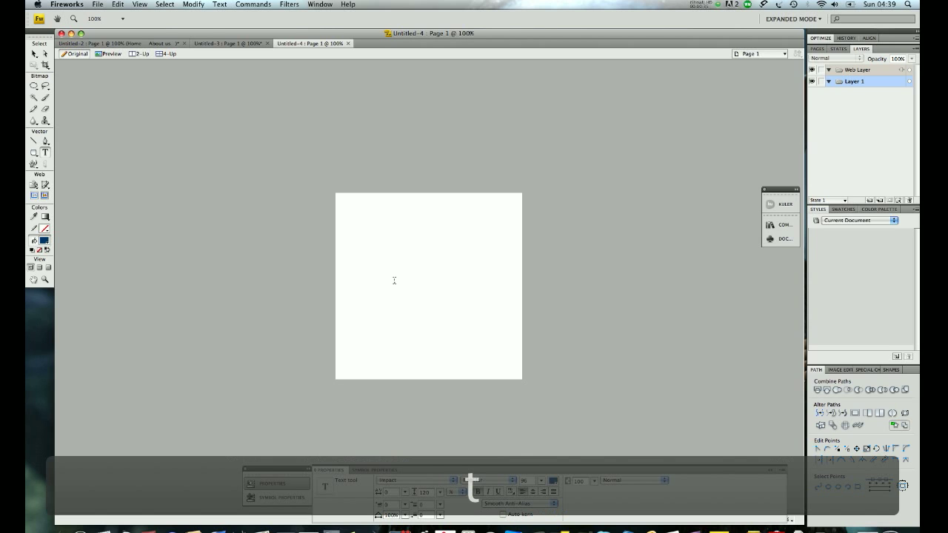
click(388, 274)
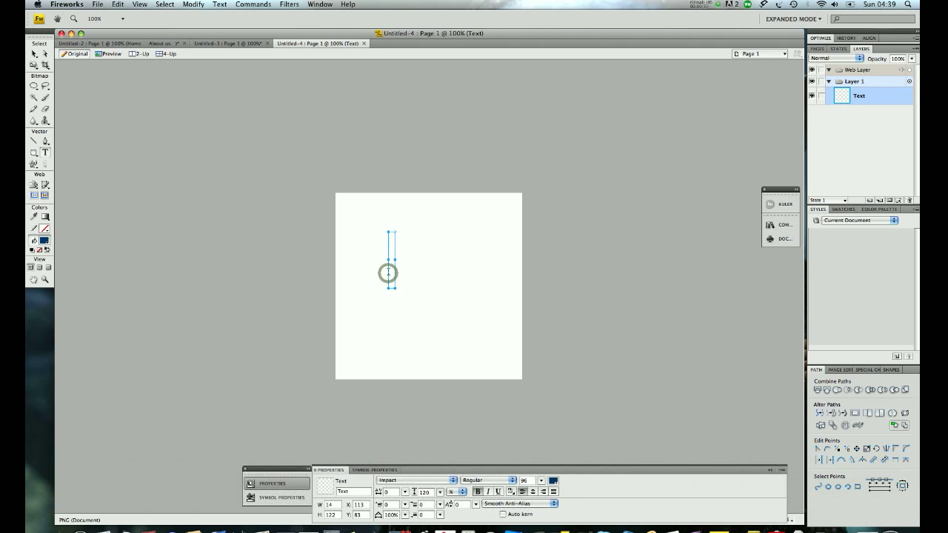
text(Yoit)
key(BackSpace)
key(BackSpace)
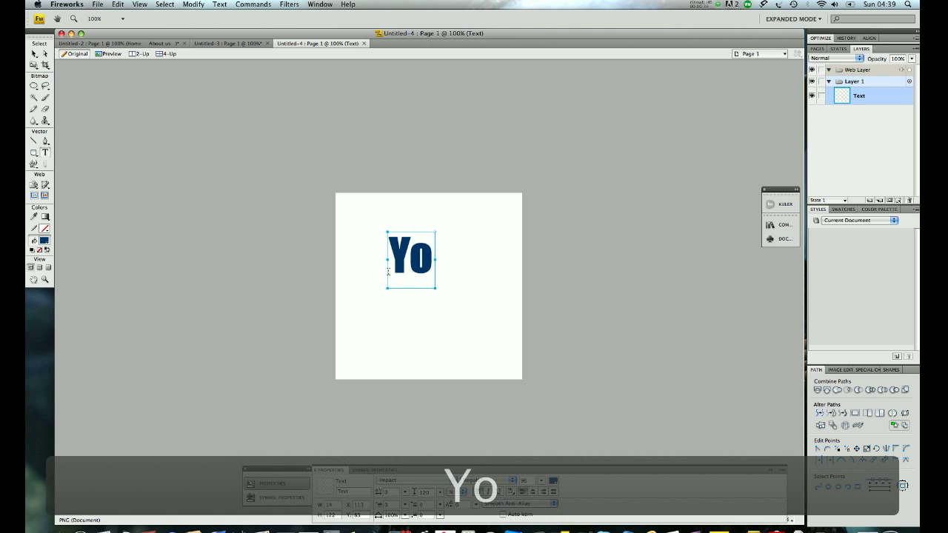
text(utube)
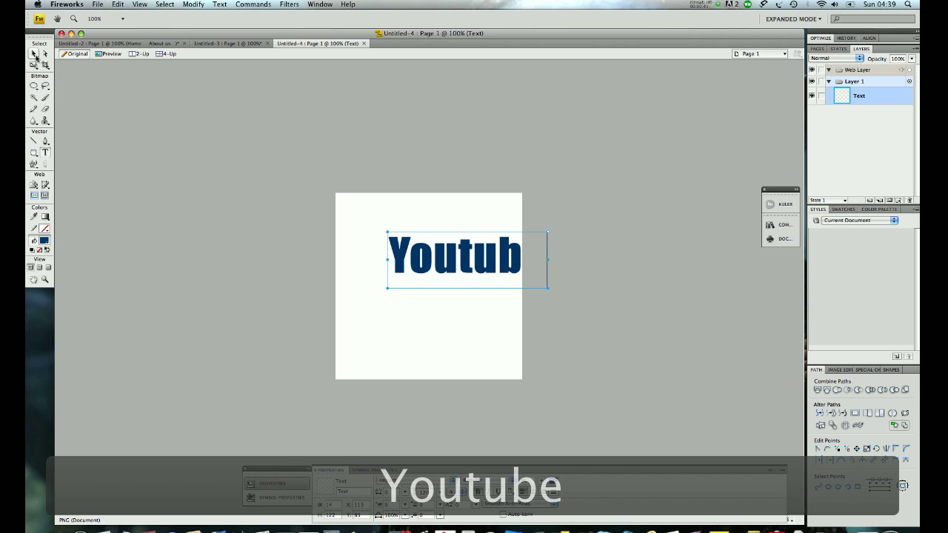
click(34, 54)
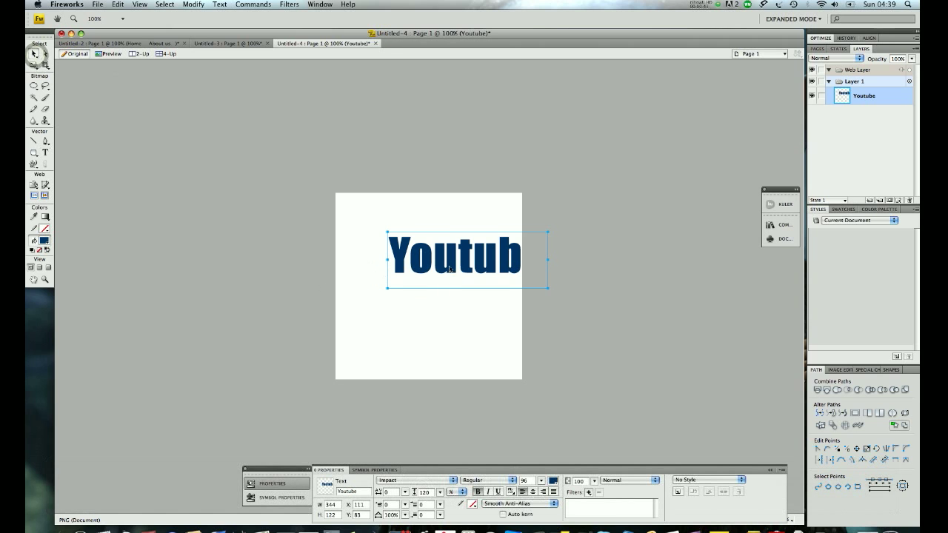
mouse_move(453, 267)
mouse_down()
mouse_move(414, 283)
mouse_move(416, 297)
mouse_up()
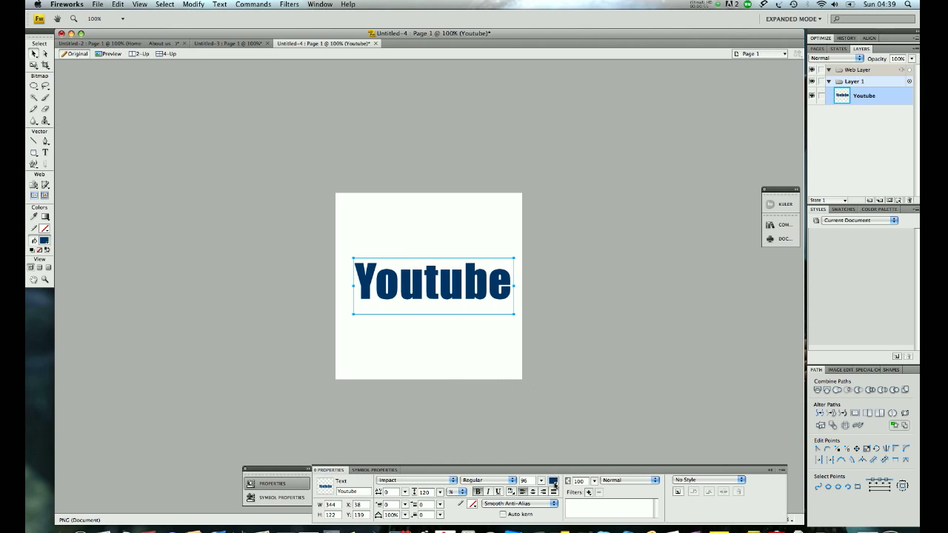
Change the Youtube text's fill to a linear gradient
click(553, 482)
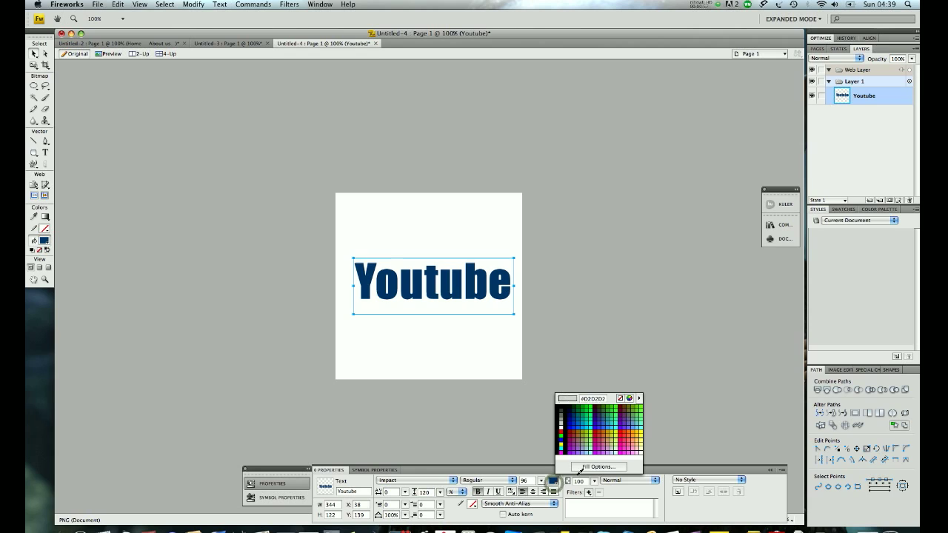
click(588, 468)
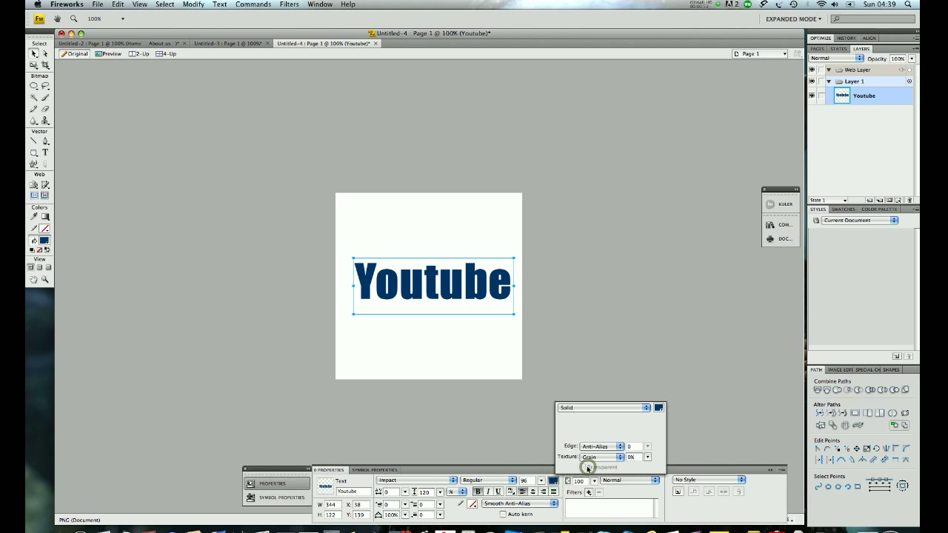
click(592, 408)
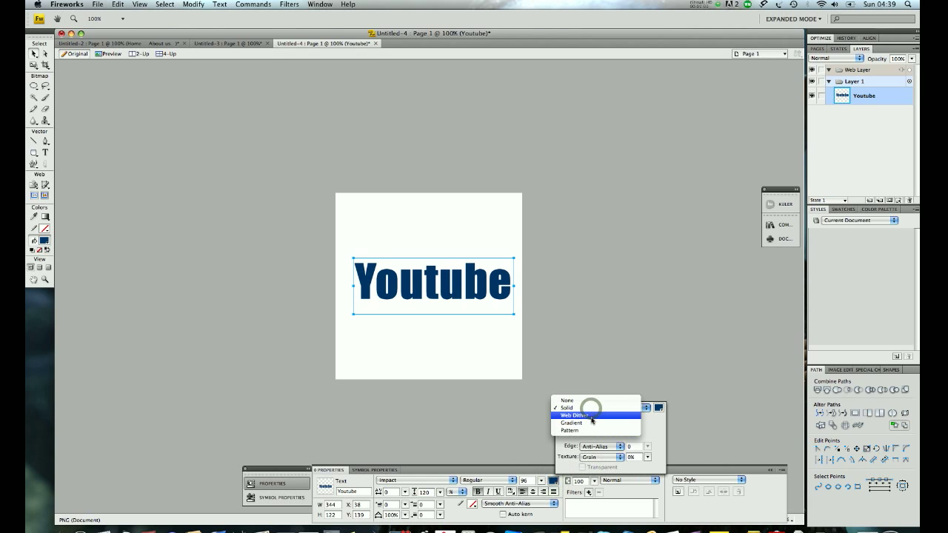
click(613, 472)
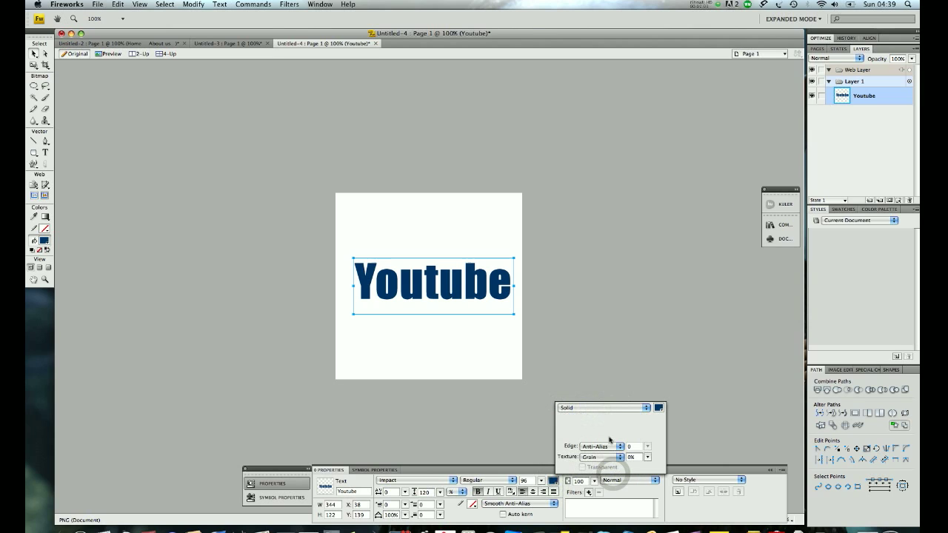
click(578, 408)
click(577, 402)
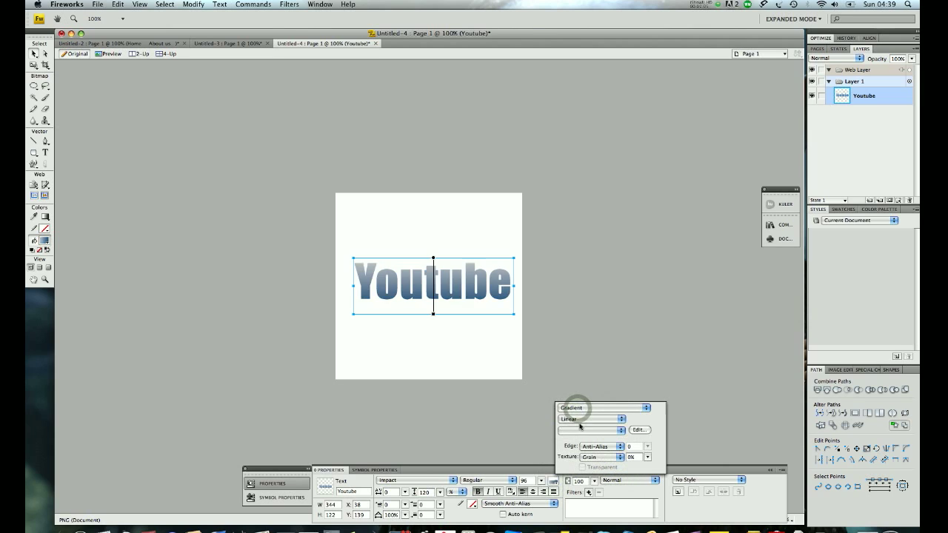
click(515, 427)
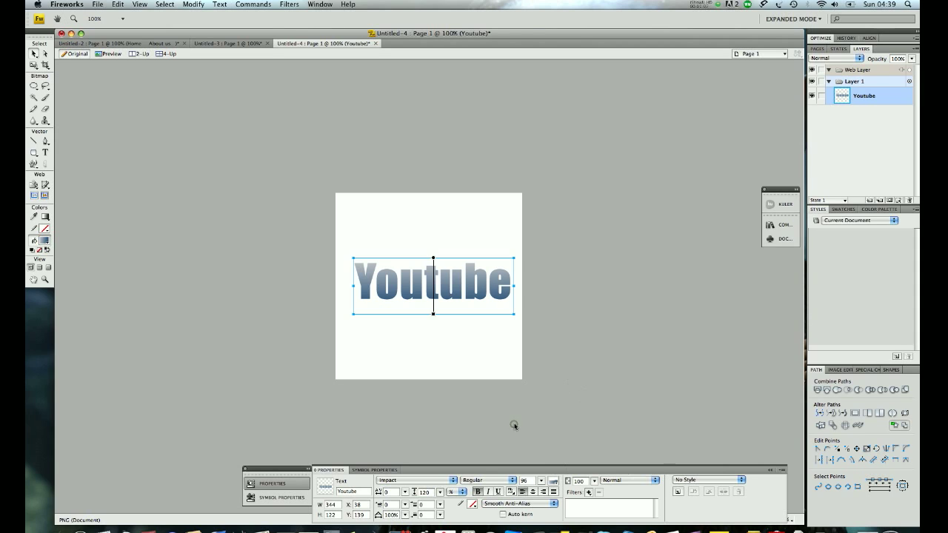
Make both gradient ends dark blue, with a darker right end, then reselect the text
click(553, 480)
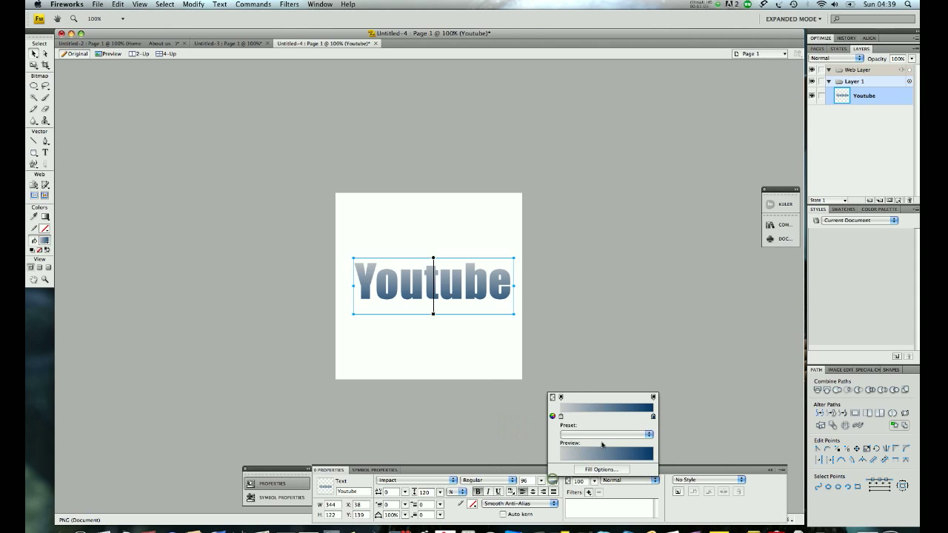
click(561, 418)
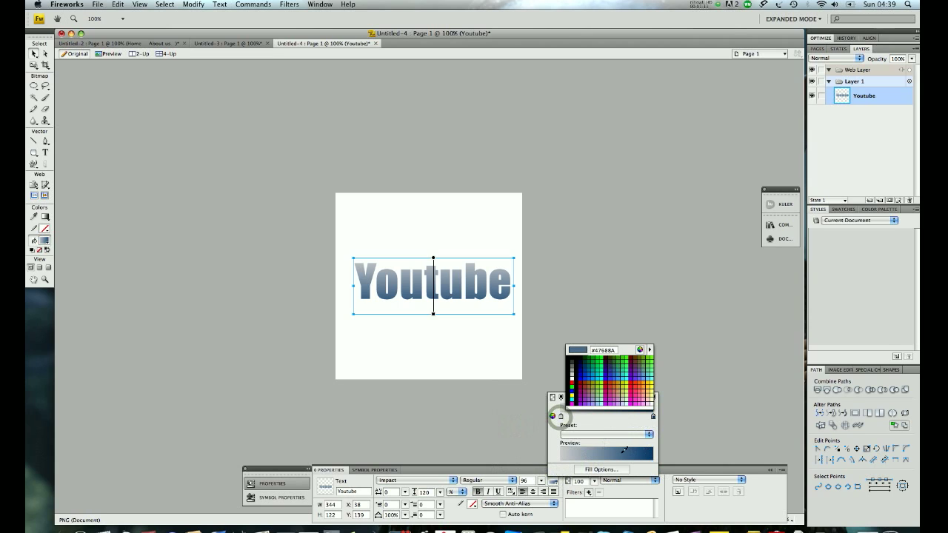
click(623, 455)
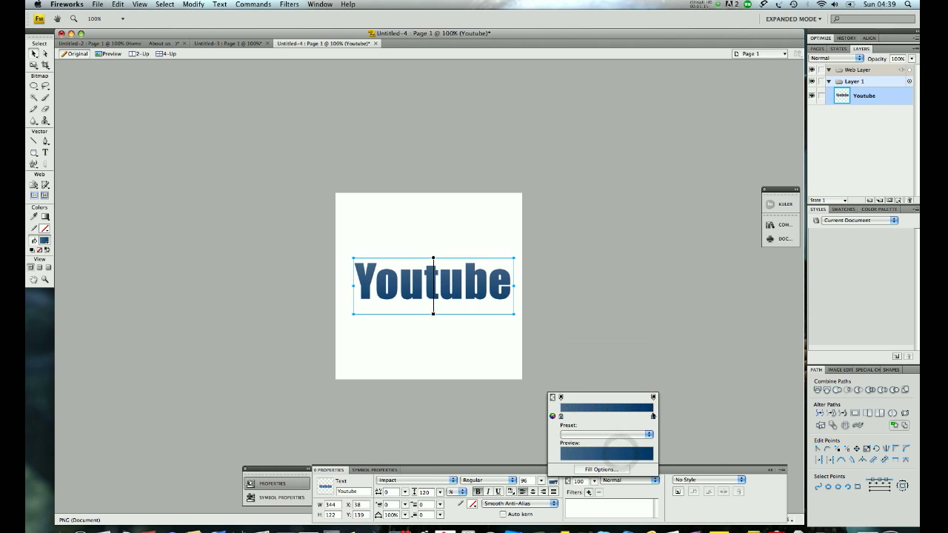
click(654, 417)
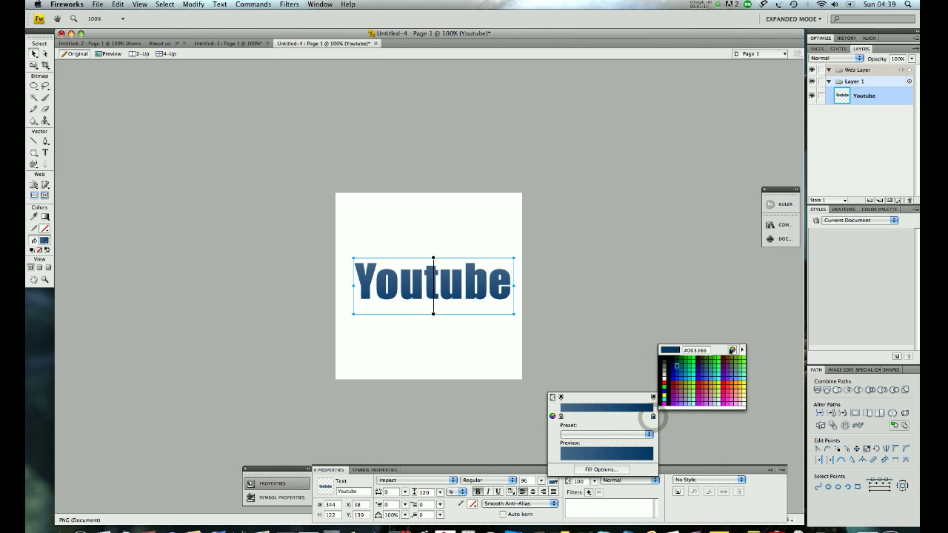
click(733, 350)
click(513, 209)
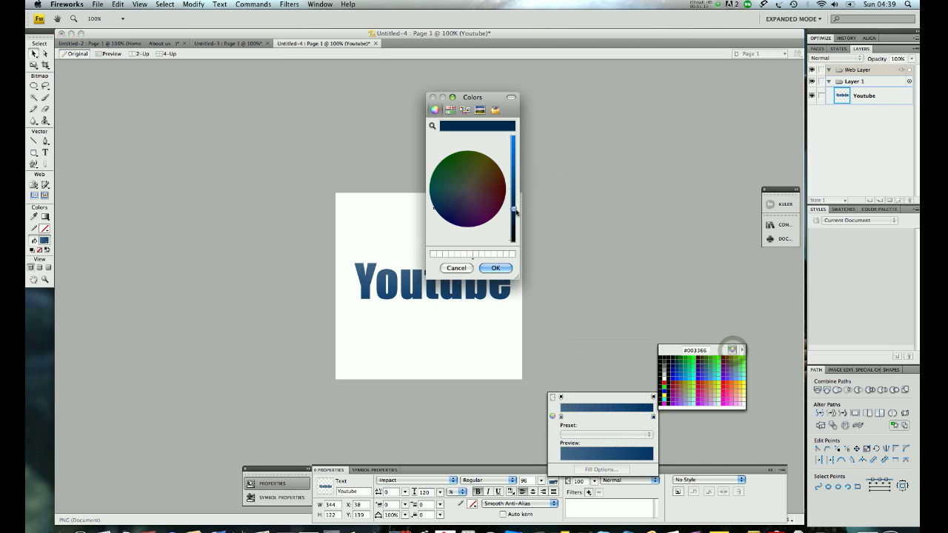
click(507, 267)
click(561, 265)
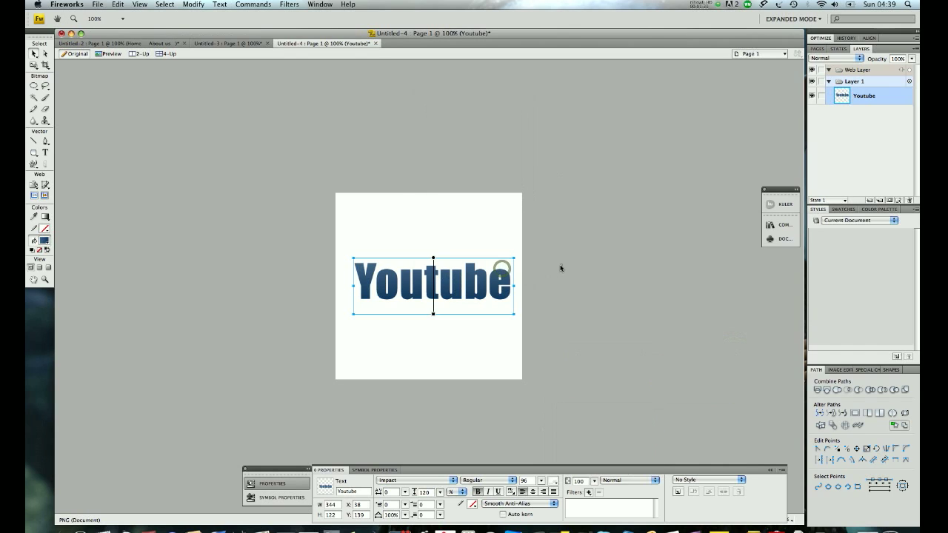
click(552, 261)
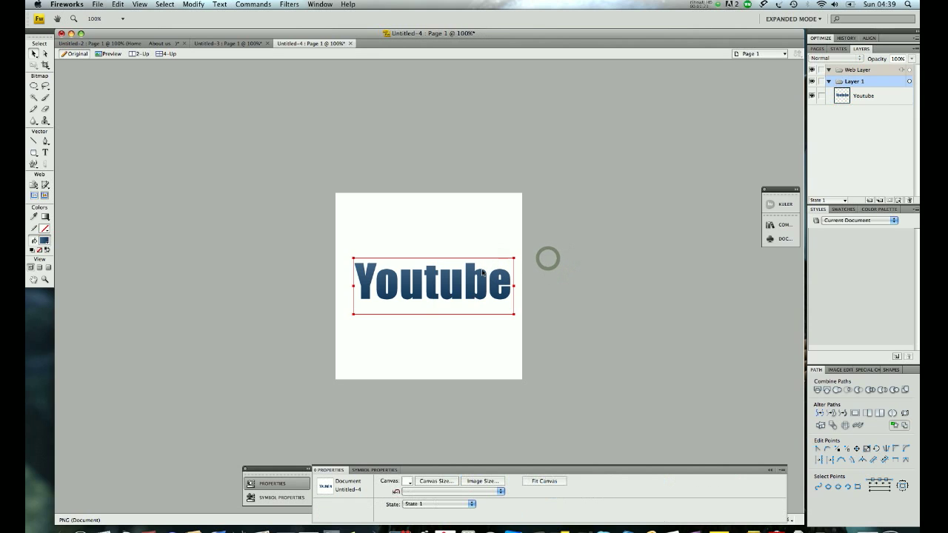
click(494, 295)
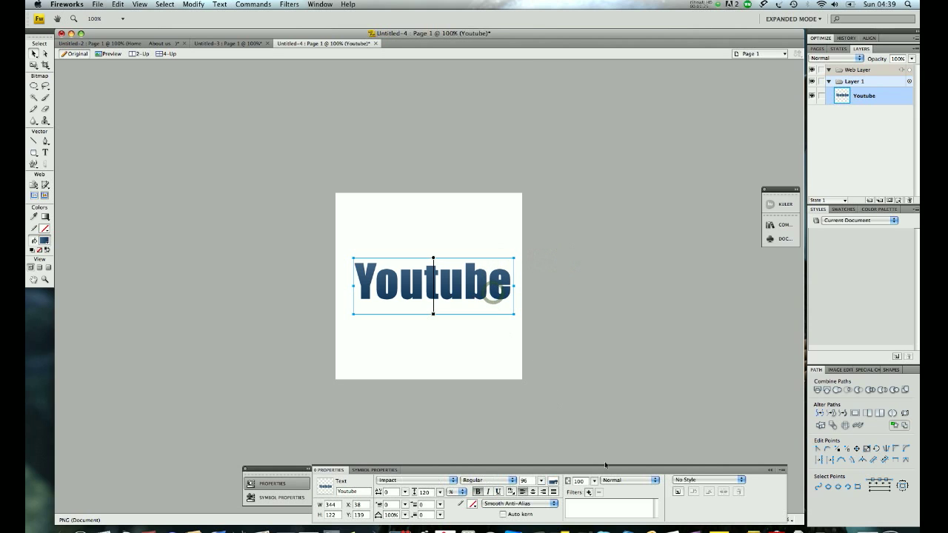
Add a Drop Shadow filter to the Youtube text with its distance reduced to 2
click(589, 492)
mouse_move(623, 493)
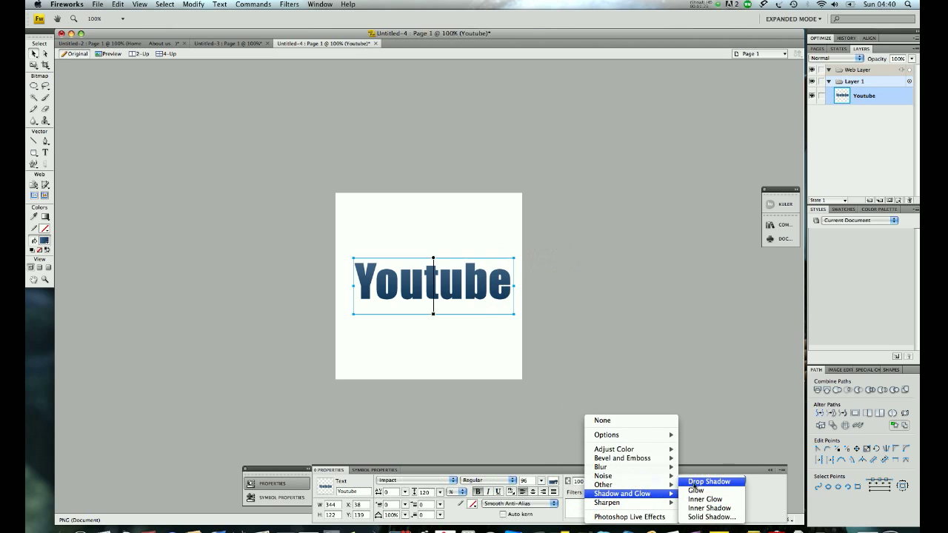
click(695, 482)
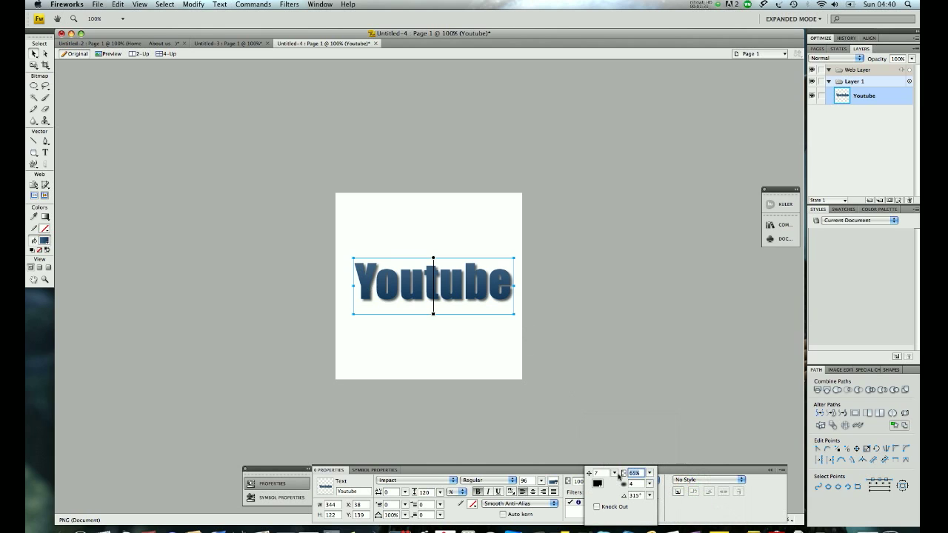
click(614, 474)
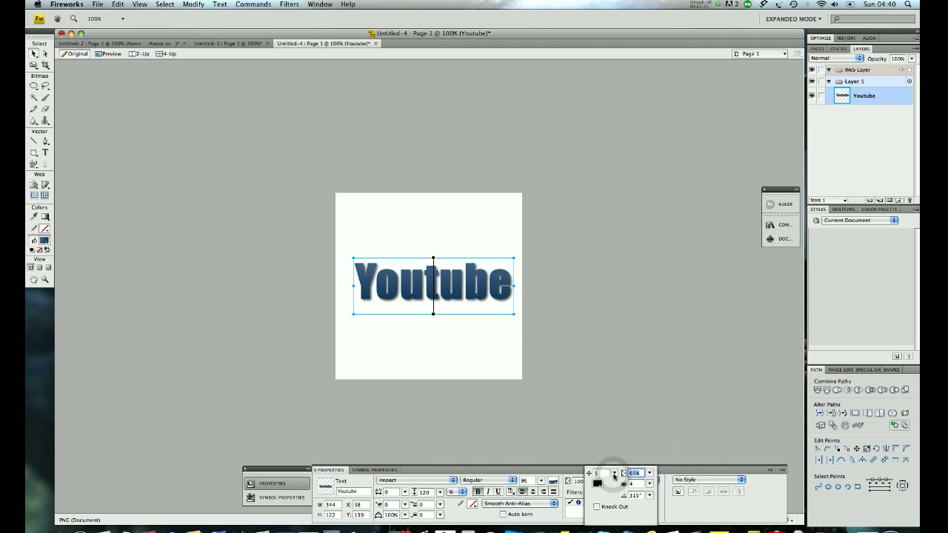
drag(614, 474, 614, 475)
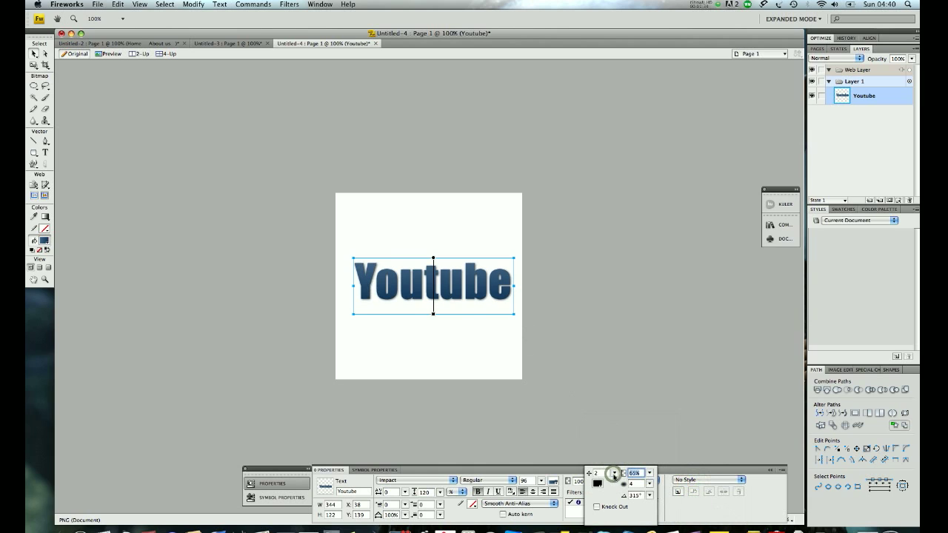
click(557, 322)
click(557, 322)
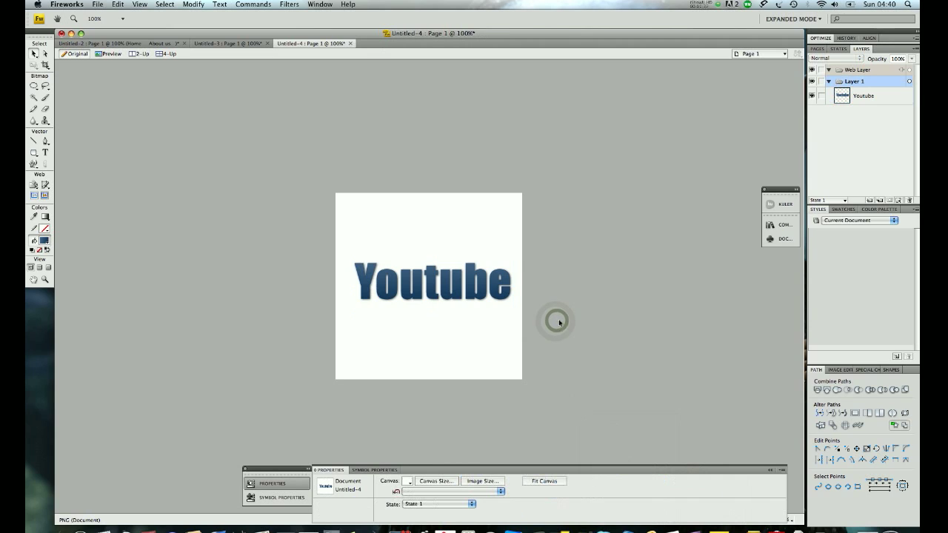
click(501, 294)
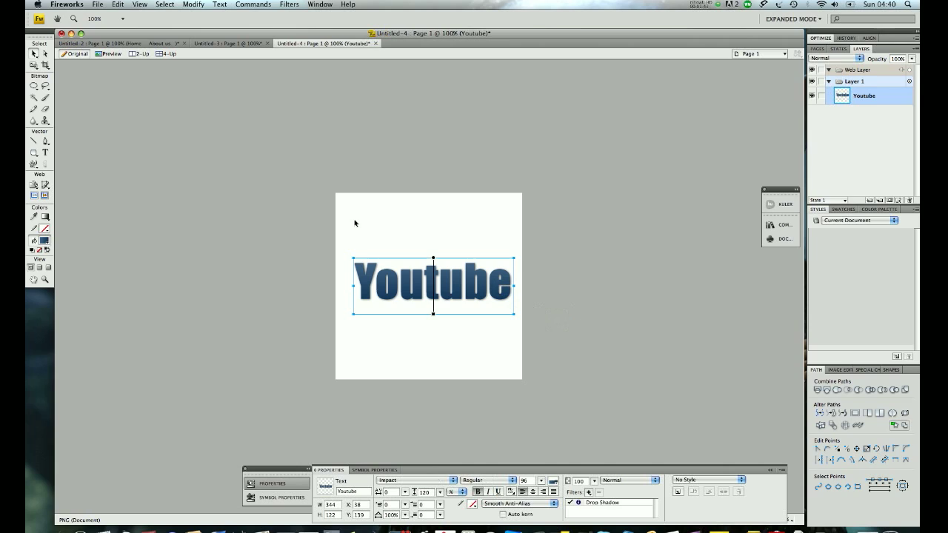
Copy and paste the Youtube text, then select the top copy
key(ctrl+c)
key(ctrl+v)
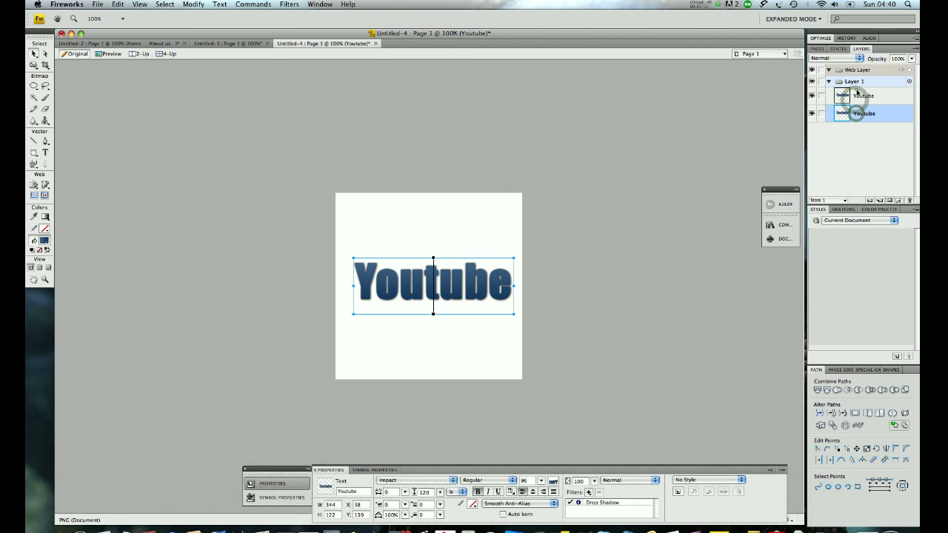
click(851, 104)
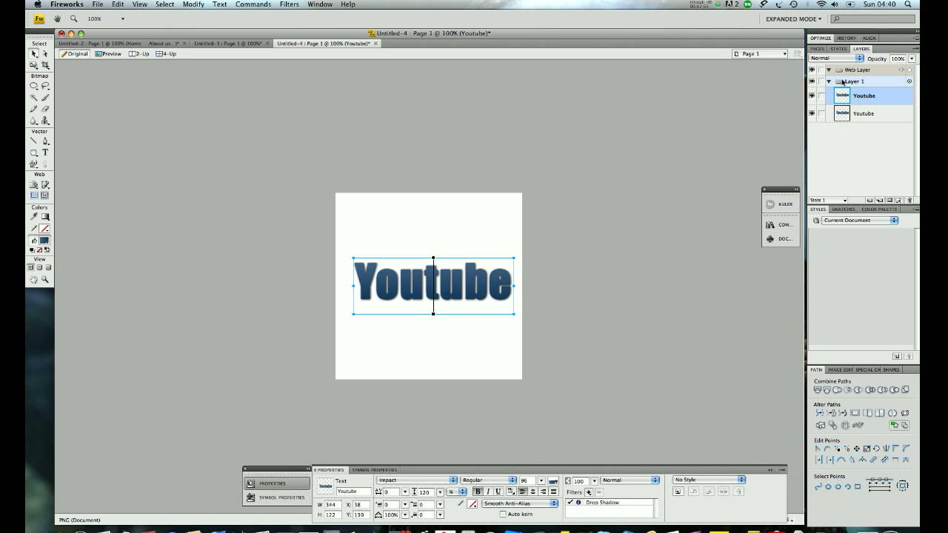
click(852, 101)
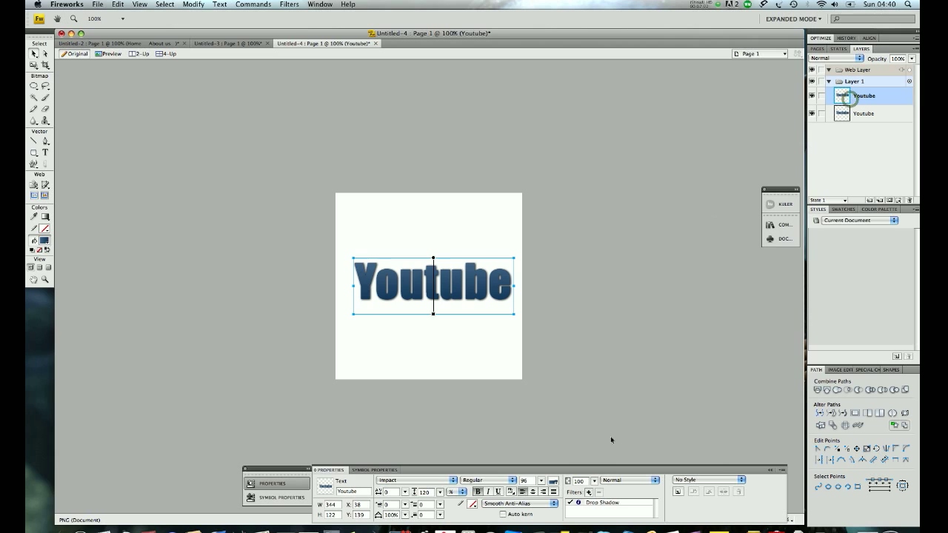
click(598, 500)
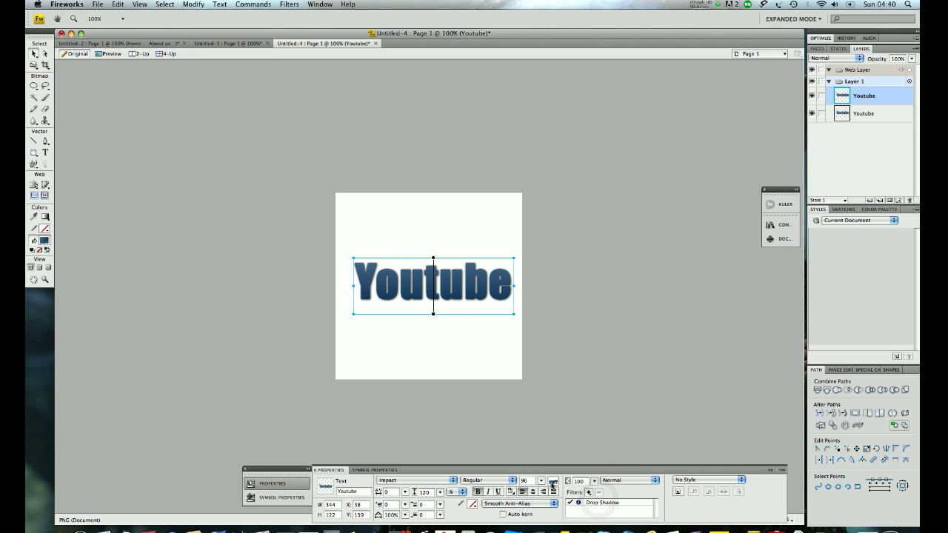
Change the copy's gradient to grey on the left and light grey on the right
click(552, 482)
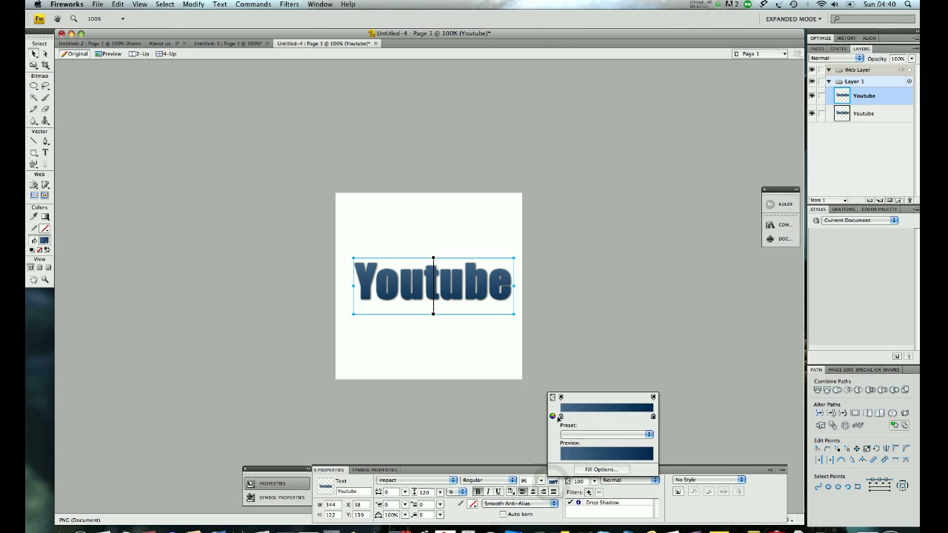
click(561, 417)
click(570, 366)
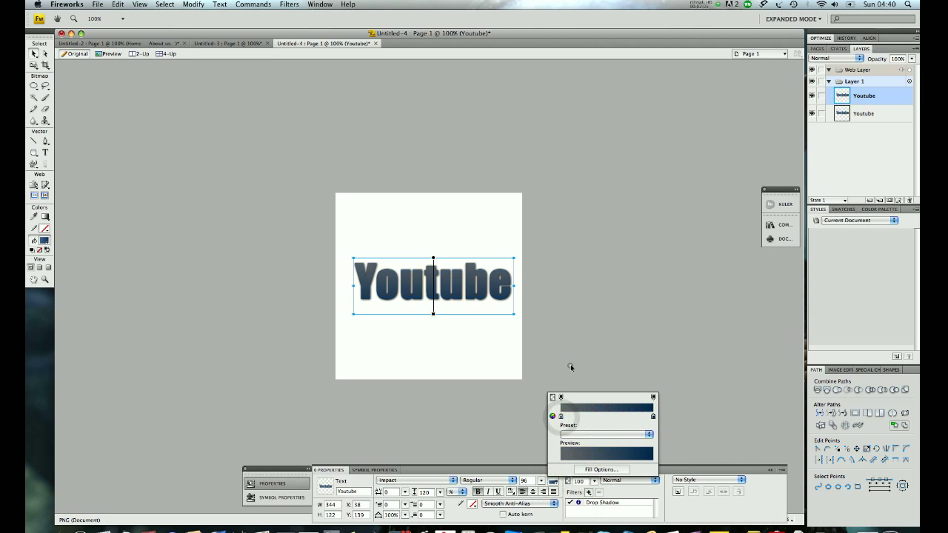
click(652, 416)
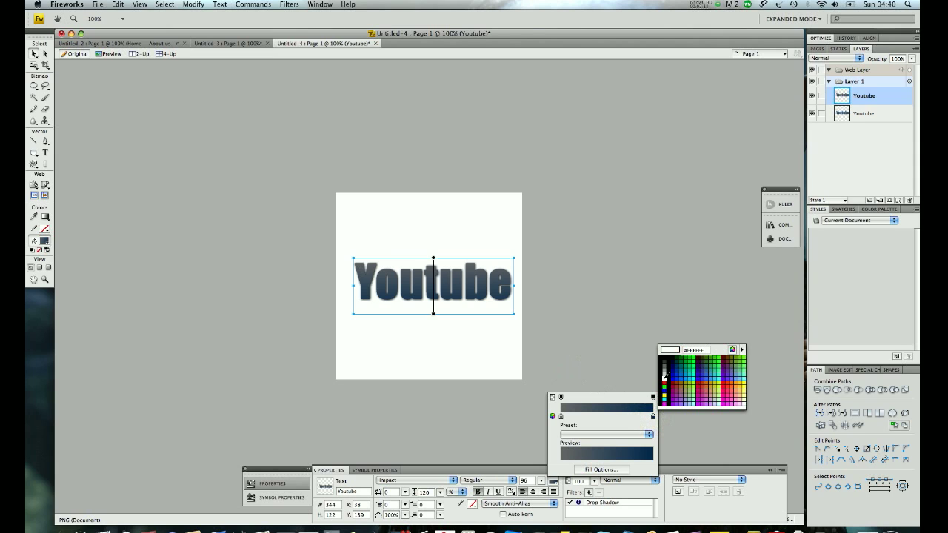
click(664, 381)
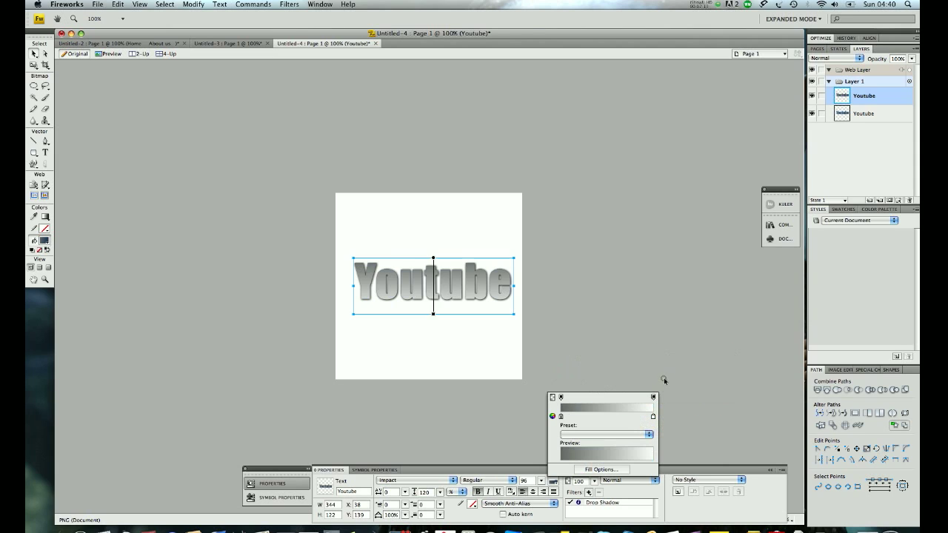
click(630, 337)
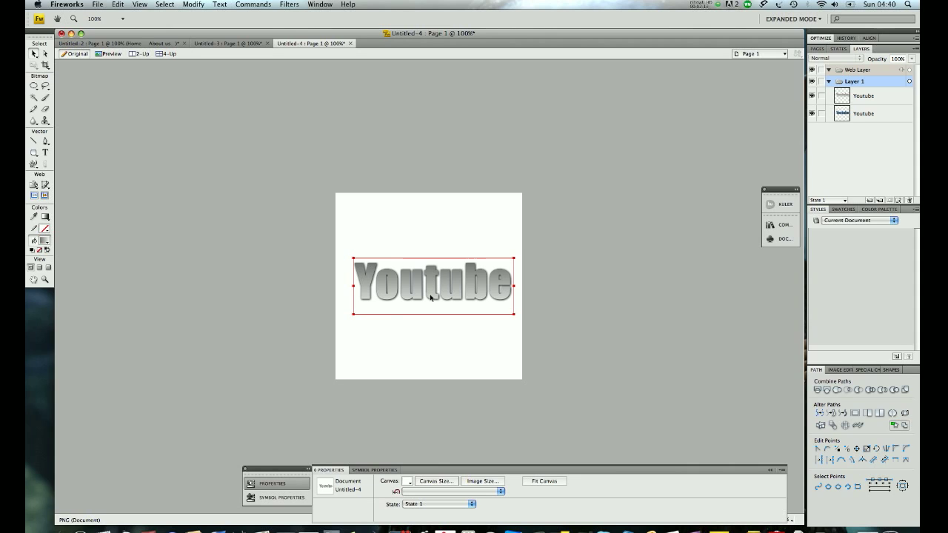
Browse the Modify menu and select the grey Youtube text copy
click(33, 87)
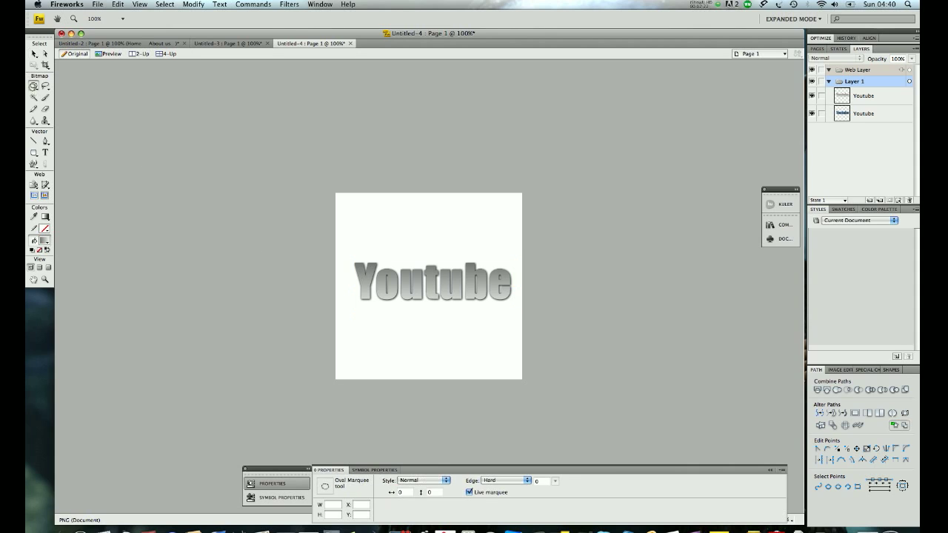
click(193, 4)
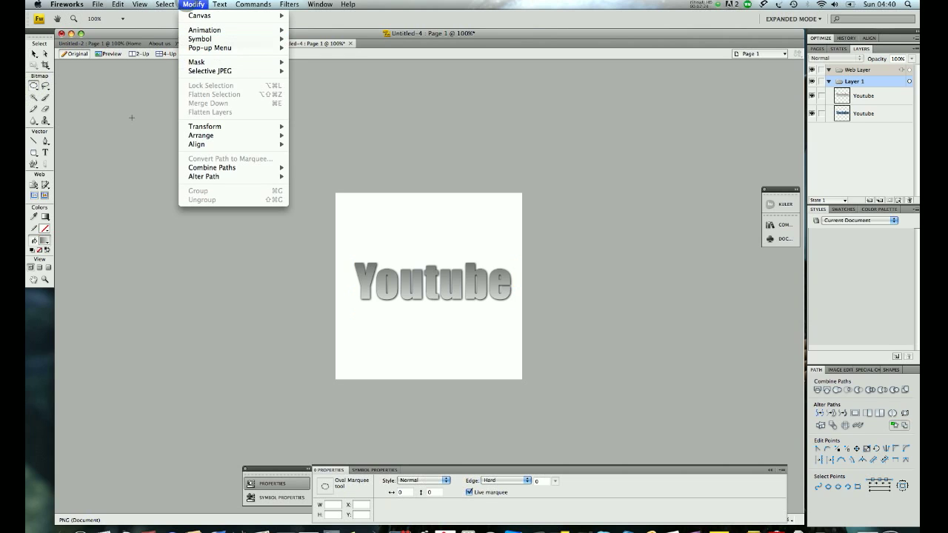
click(33, 54)
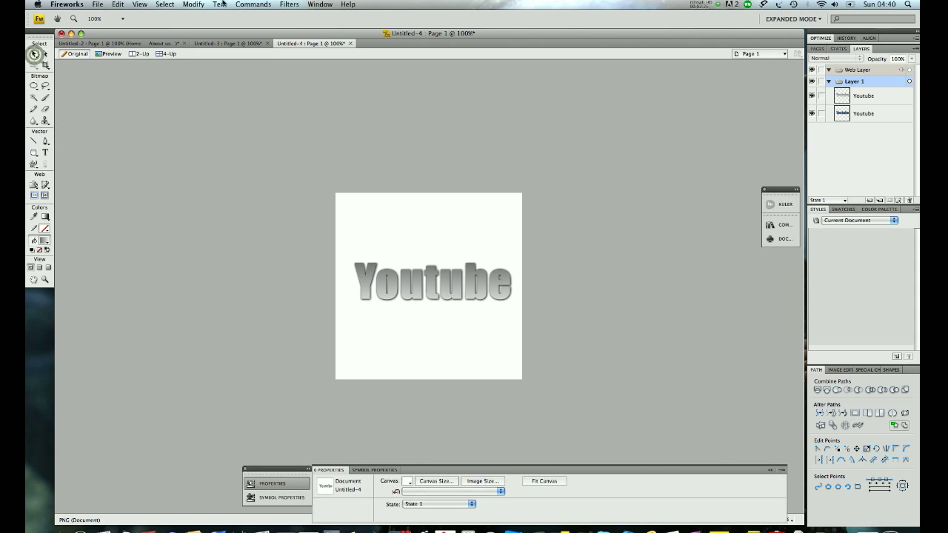
click(194, 4)
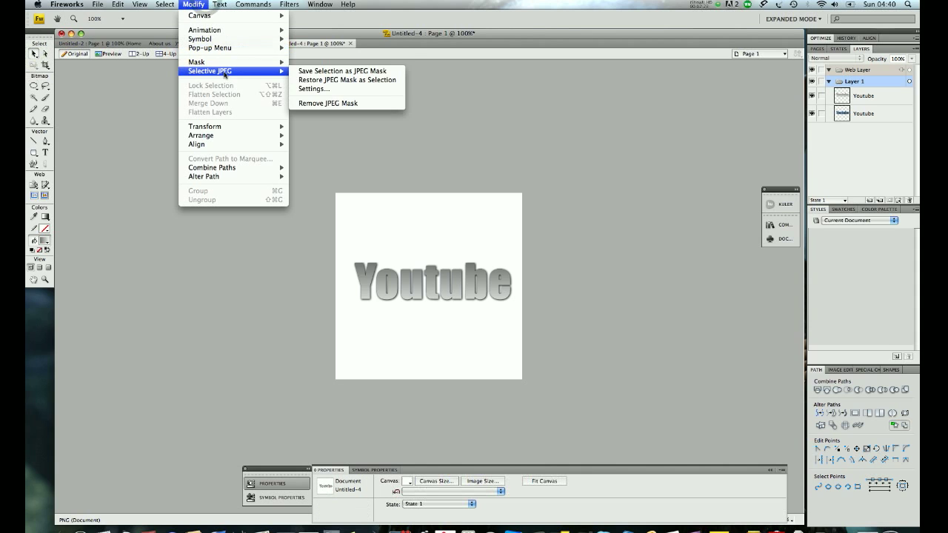
click(403, 289)
click(194, 5)
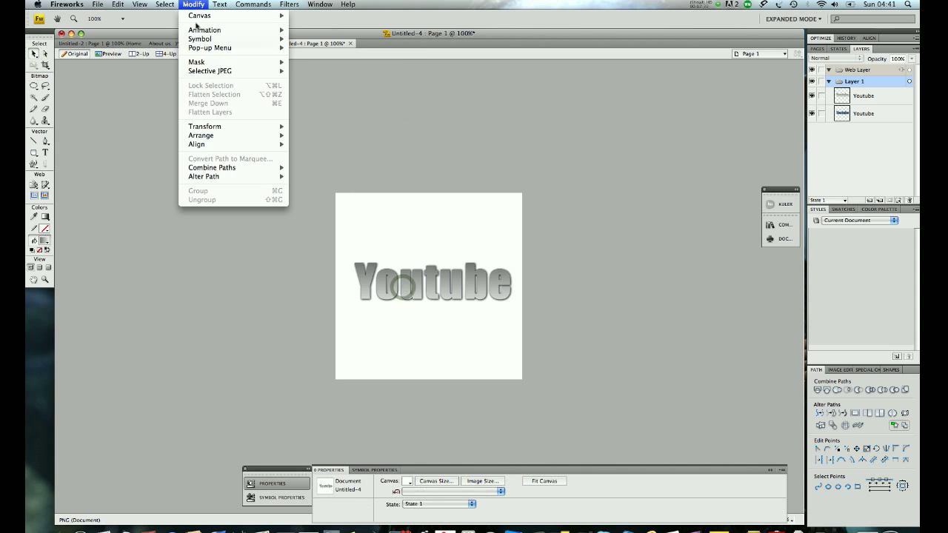
click(410, 305)
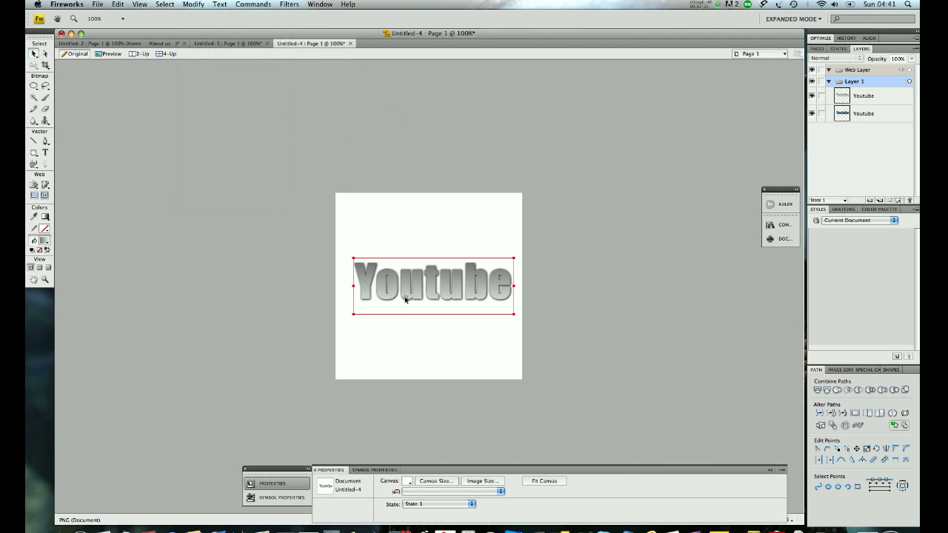
click(404, 295)
Flatten the grey copy into a bitmap and draw an oval selection over its lower half
click(139, 5)
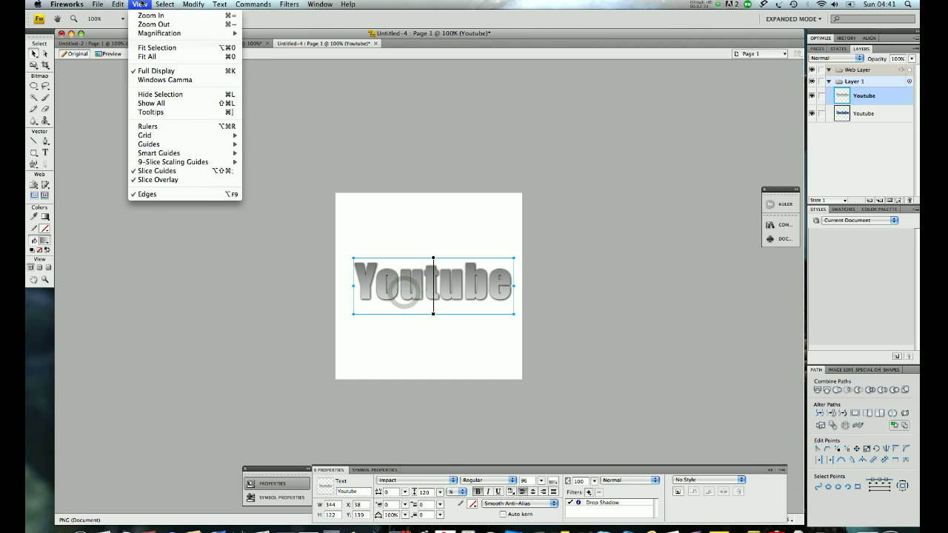
click(226, 95)
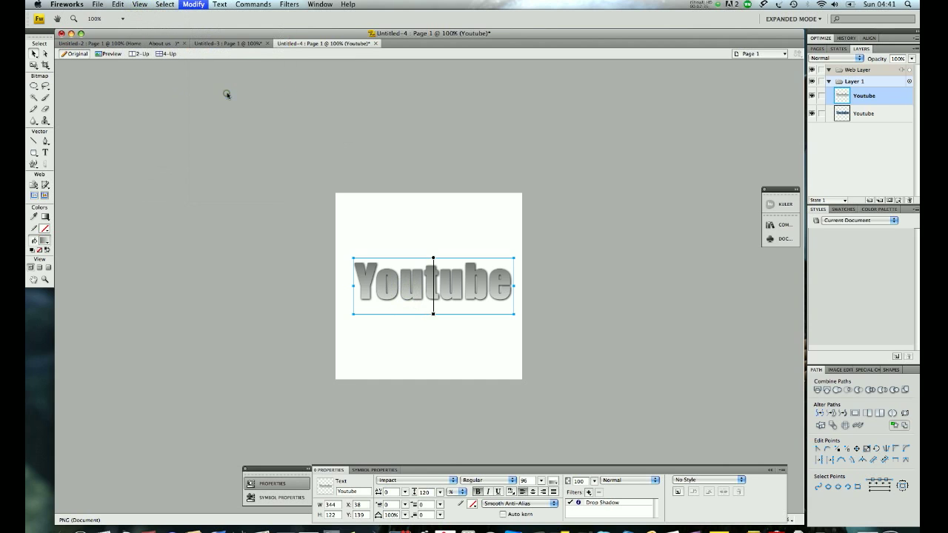
click(35, 86)
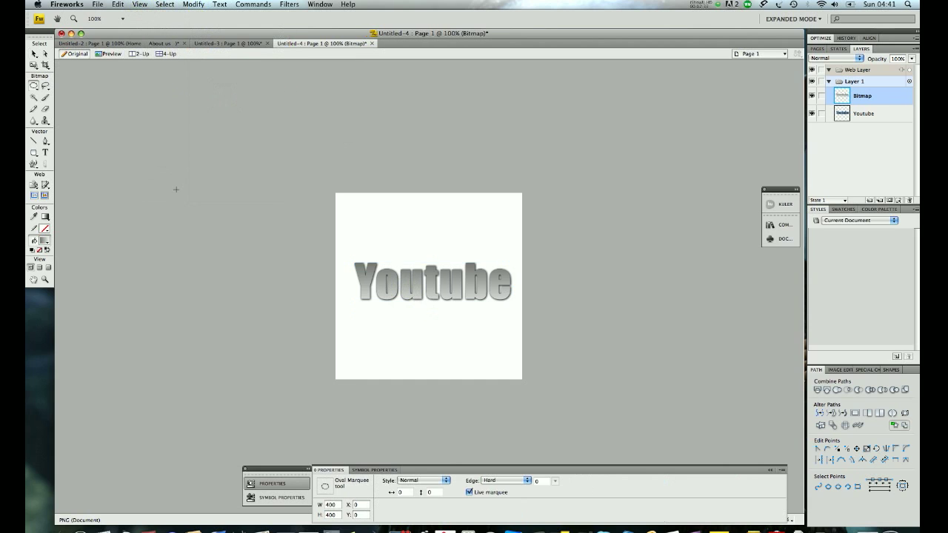
mouse_move(570, 328)
mouse_down()
mouse_move(345, 262)
mouse_move(339, 277)
mouse_move(270, 286)
mouse_up()
Fill the oval selection with dark blue and lower the bitmap's opacity to 16%
key(alt+BackSpace)
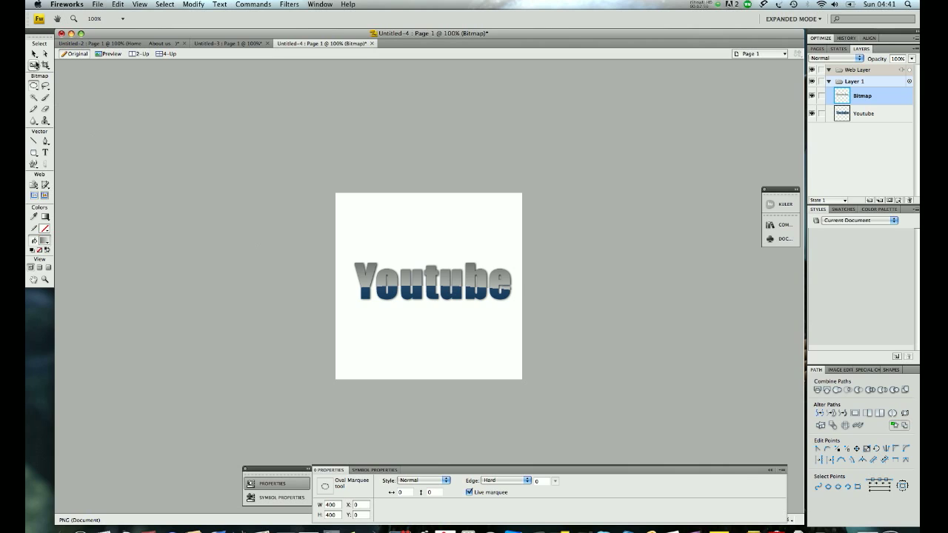
click(34, 53)
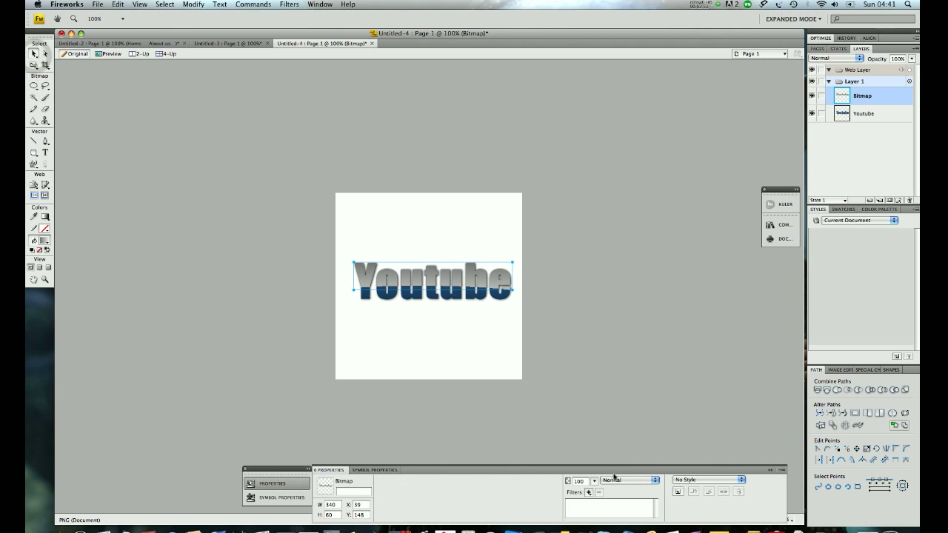
mouse_move(595, 481)
mouse_down()
mouse_move(595, 514)
mouse_move(593, 492)
mouse_up()
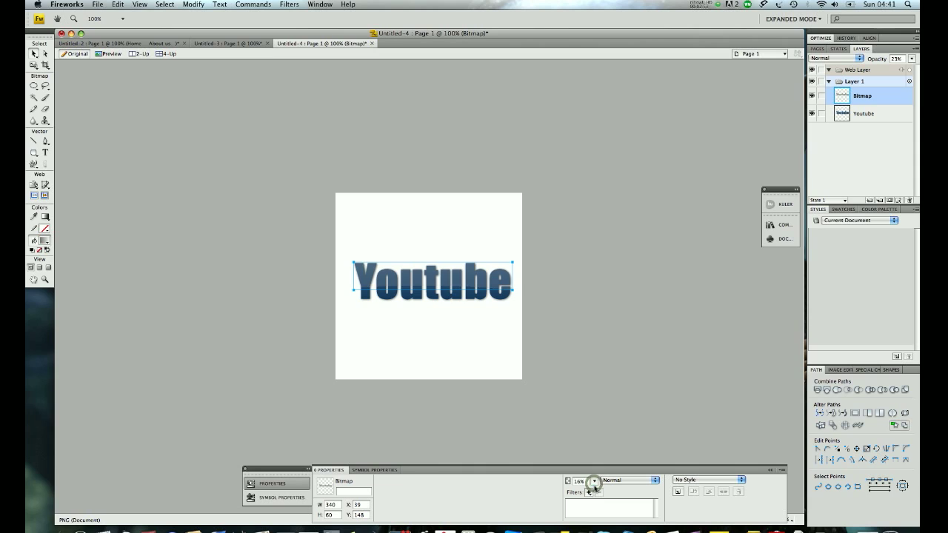
click(593, 360)
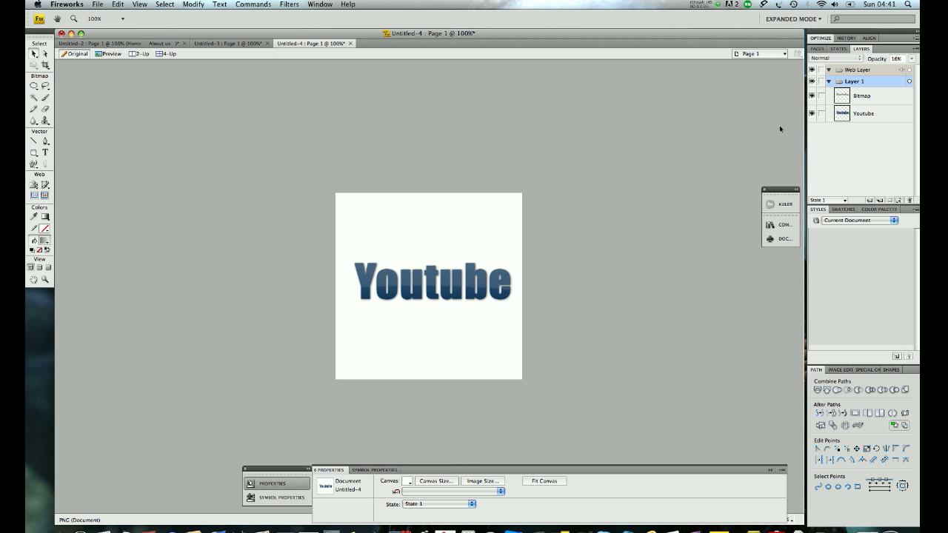
Duplicate the original Youtube text with copy and paste
click(859, 114)
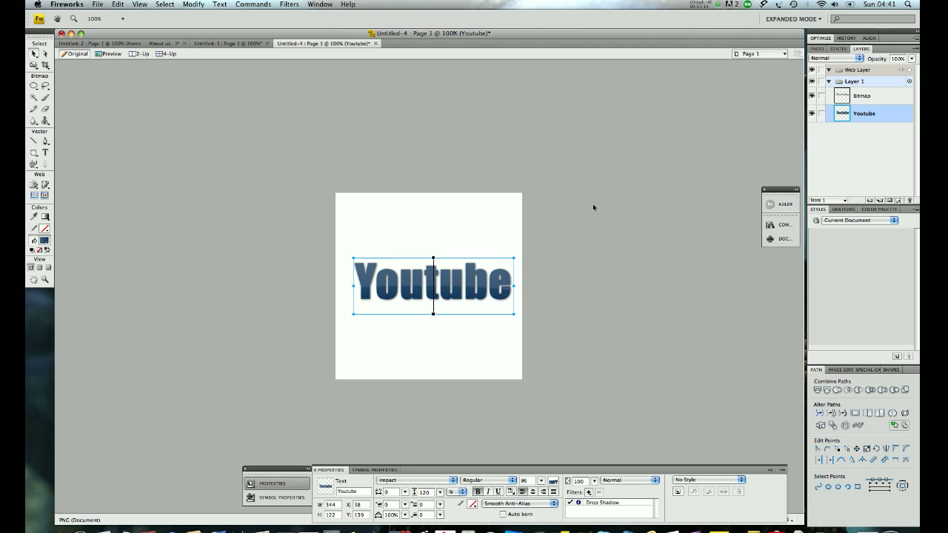
key(super+c)
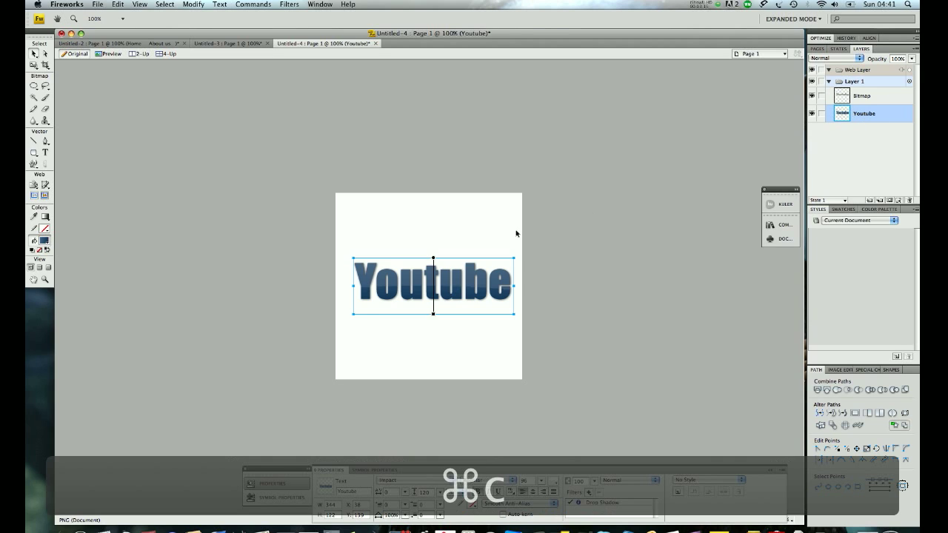
key(super+v)
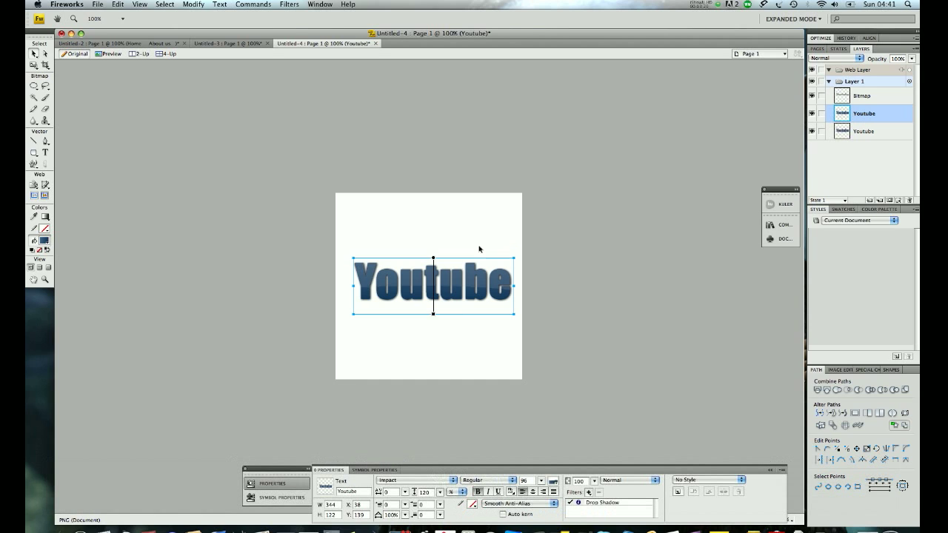
Flip the duplicate upside down, stretch it taller, and place it just beneath the original
key(super+t)
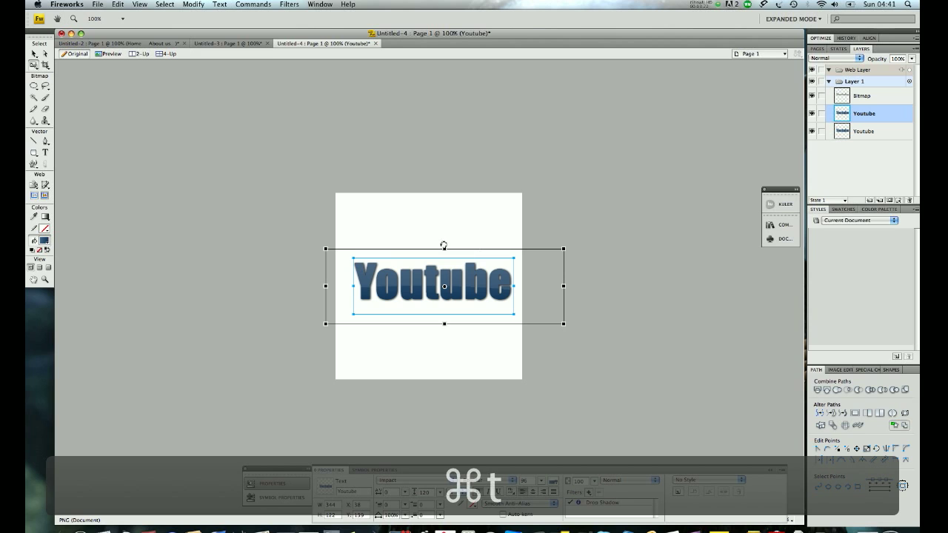
drag(444, 248, 452, 375)
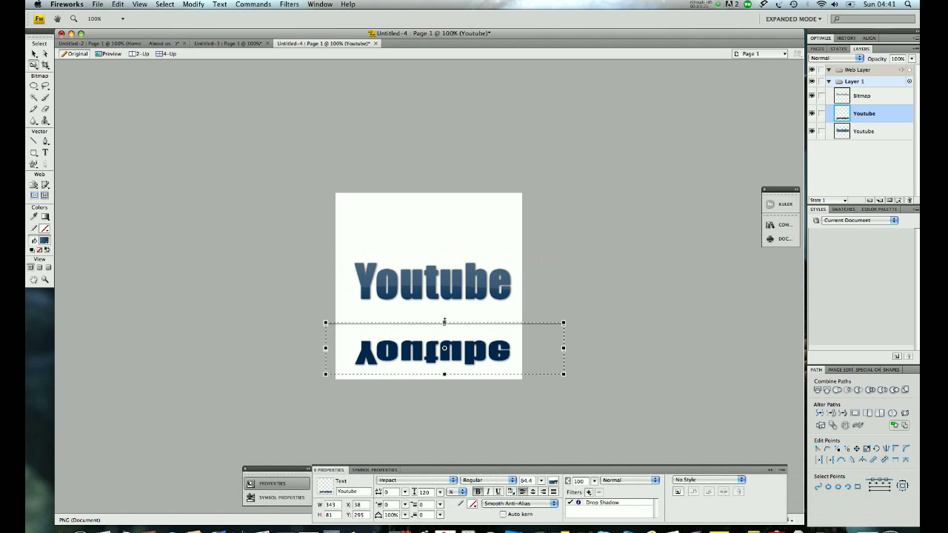
drag(445, 324, 445, 303)
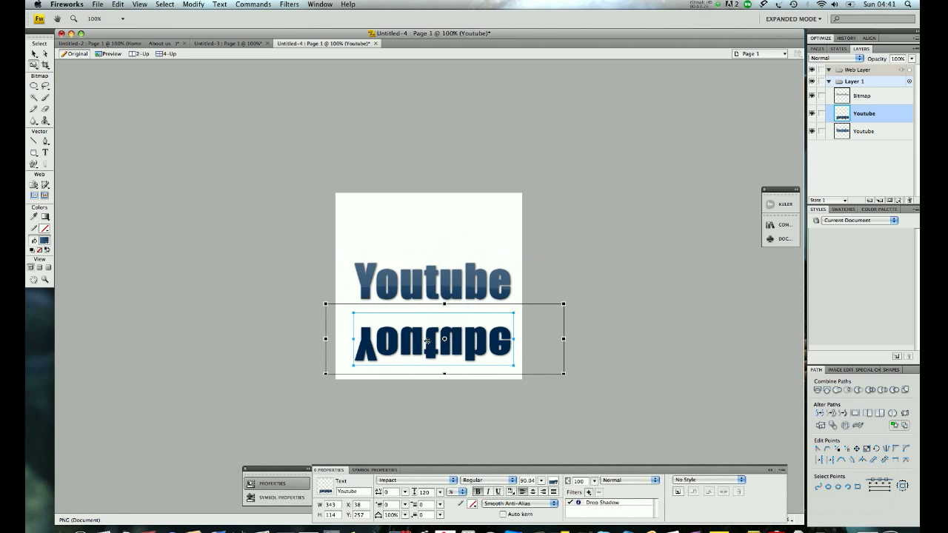
drag(427, 344, 428, 318)
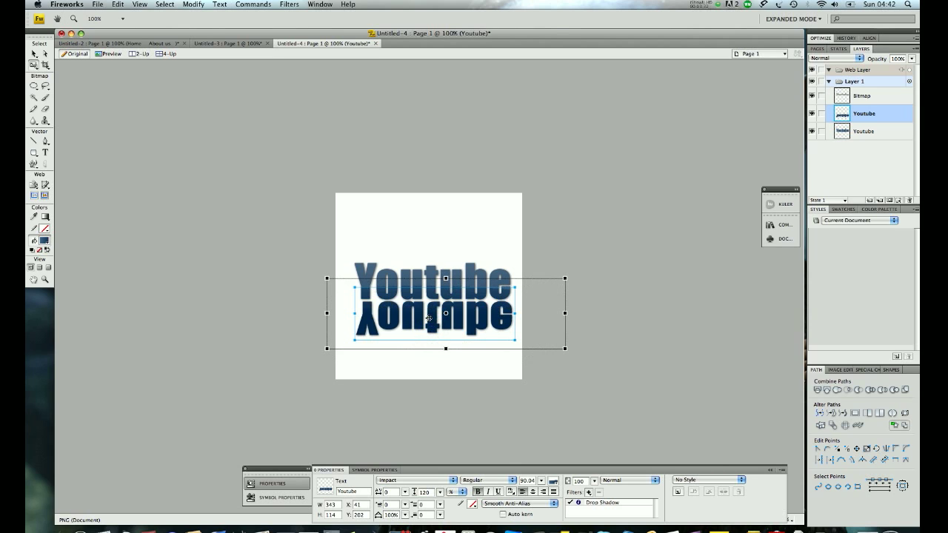
drag(428, 318, 428, 315)
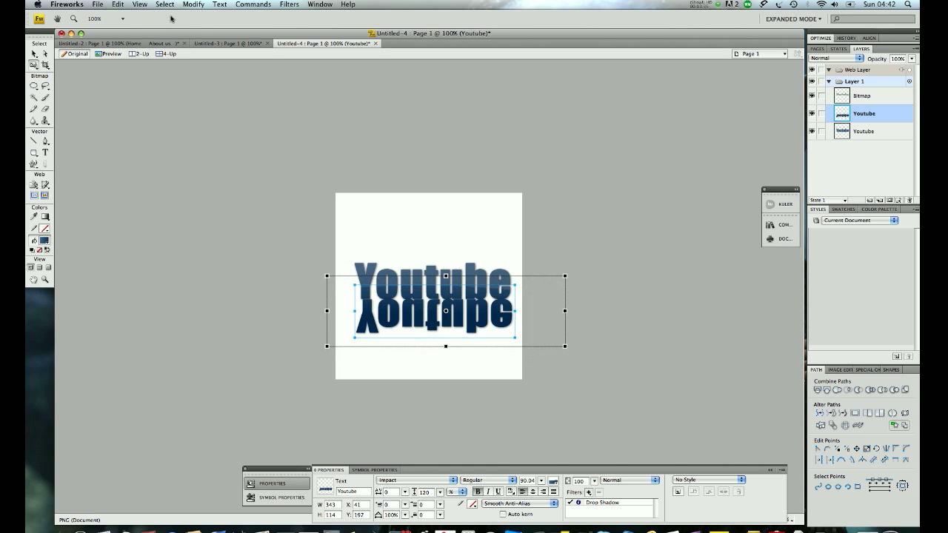
Commit the transform and flatten the reflection into a bitmap
key(v)
click(193, 3)
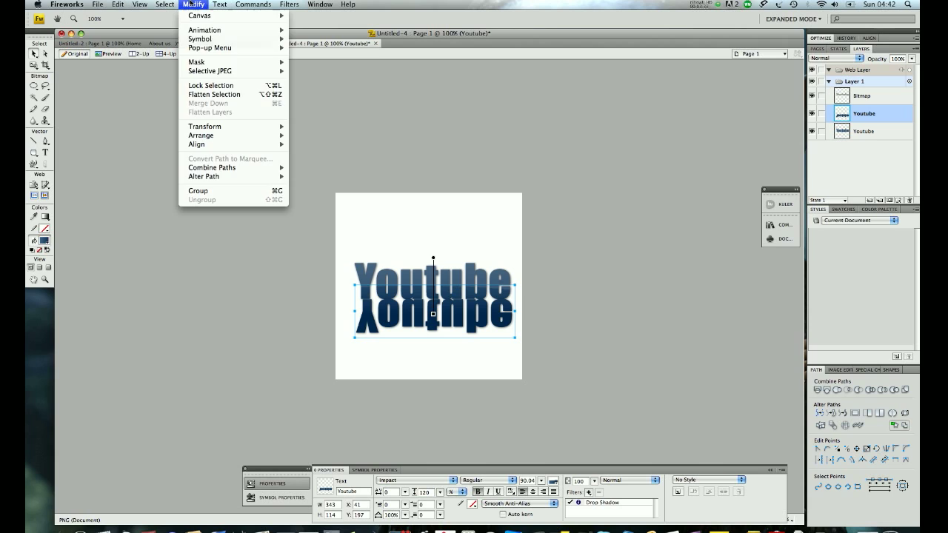
click(197, 93)
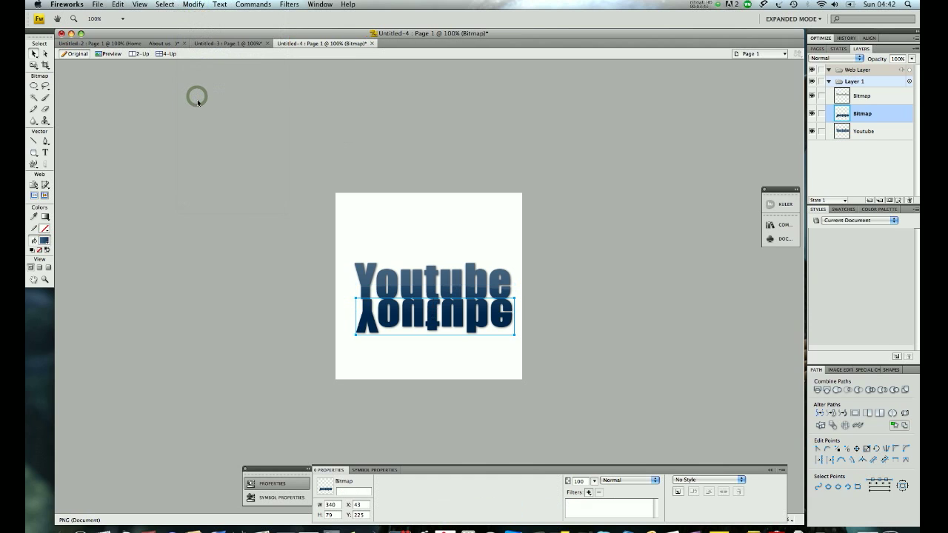
Draw an oval marquee with a 39 feather over the lower part of the reflection
click(33, 85)
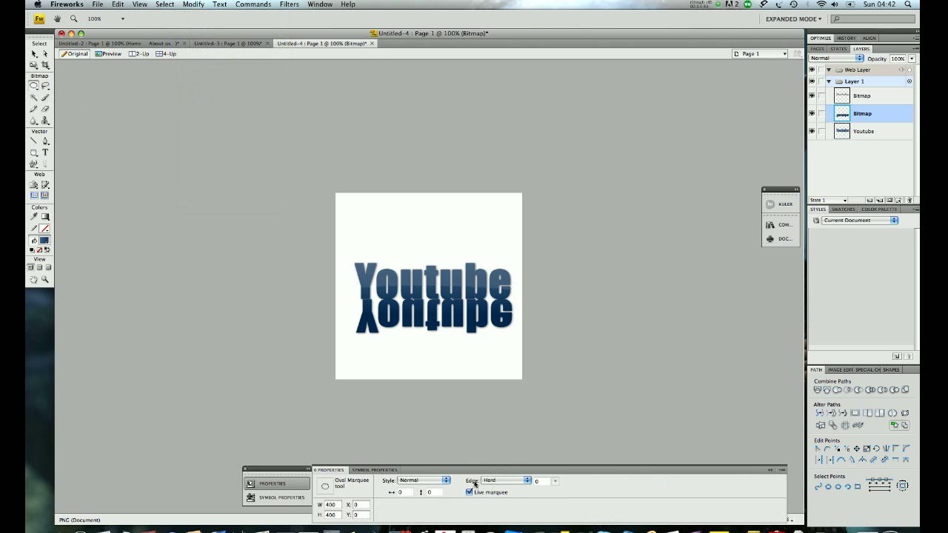
click(489, 481)
click(485, 495)
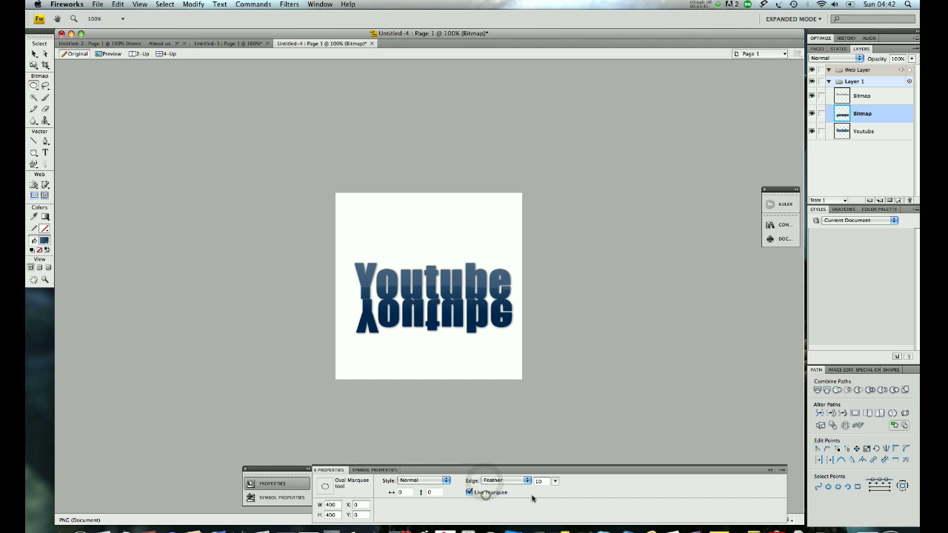
drag(555, 482, 554, 471)
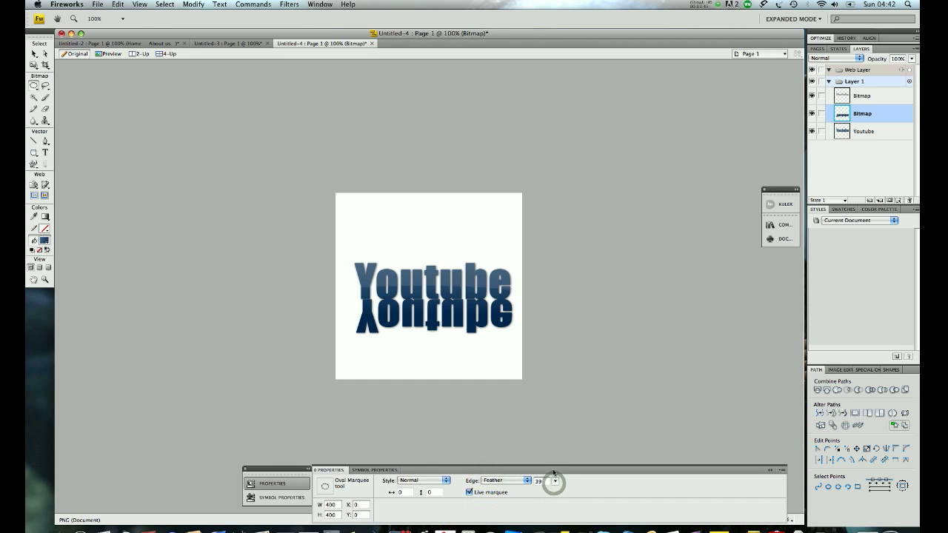
drag(573, 429, 301, 310)
Erase the feathered area so the reflection fades out, then nudge it slightly left
key(Delete)
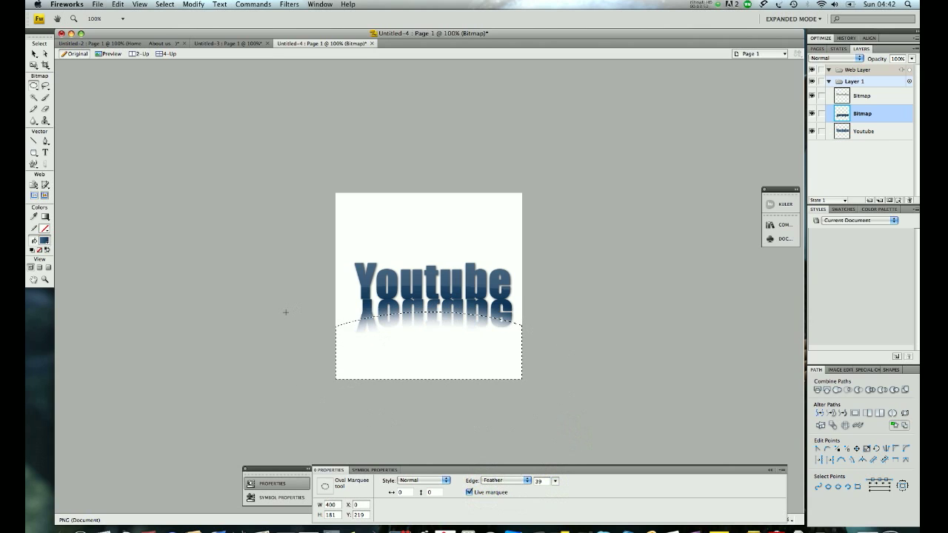
key(Delete)
key(Delete)
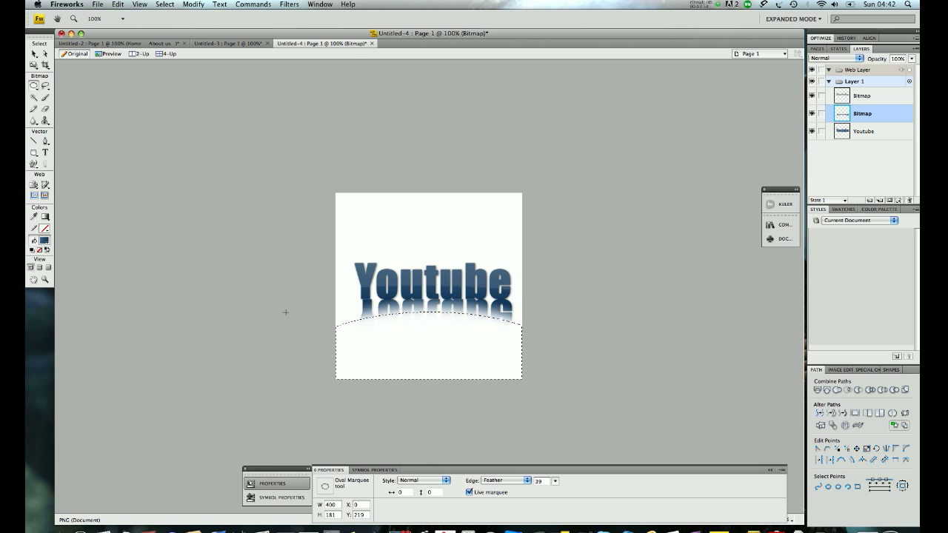
key(Delete)
key(Delete)
key(Delete)
key(Delete)
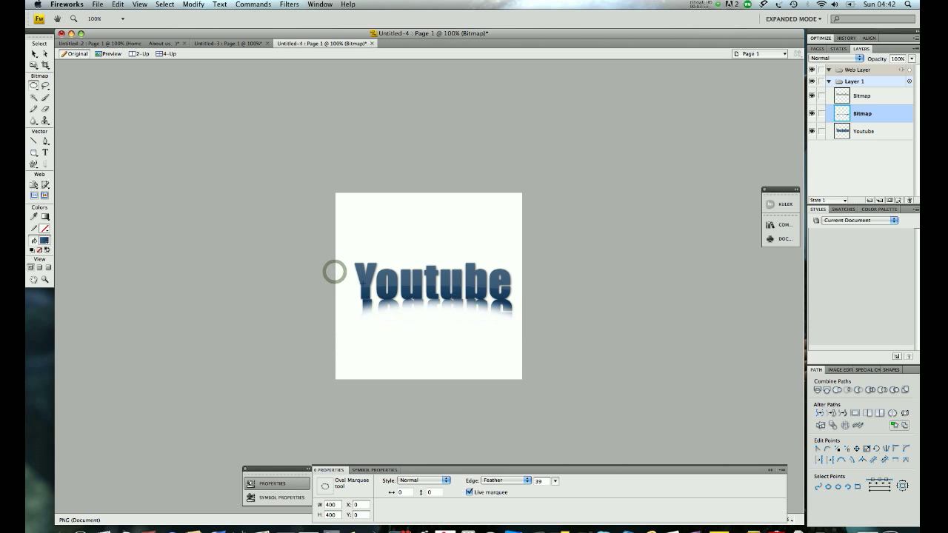
key(super+z)
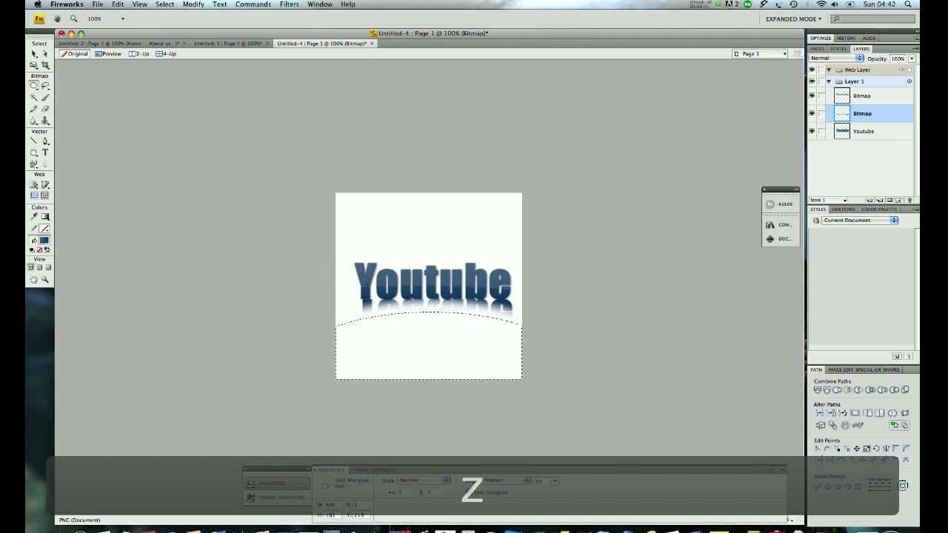
key(Escape)
key(Left)
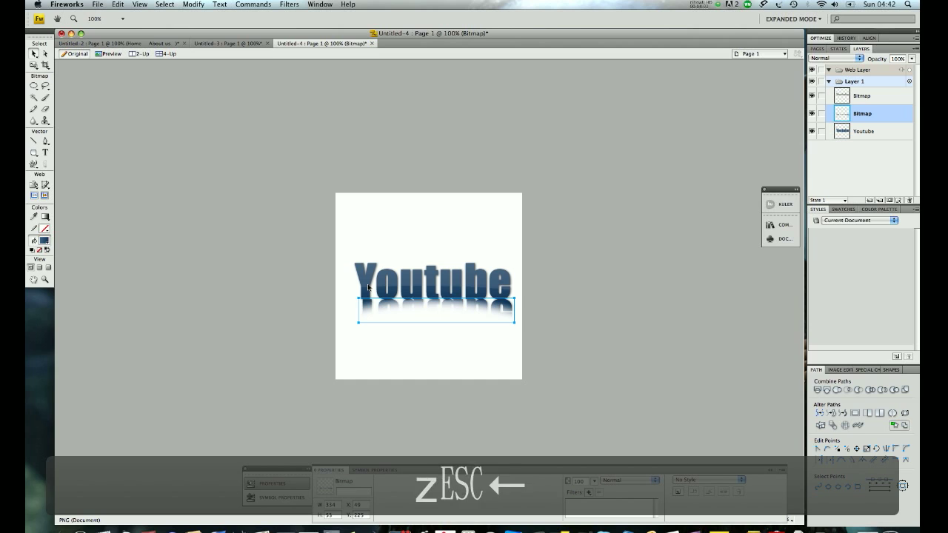
key(Left)
key(Left)
key(Left)
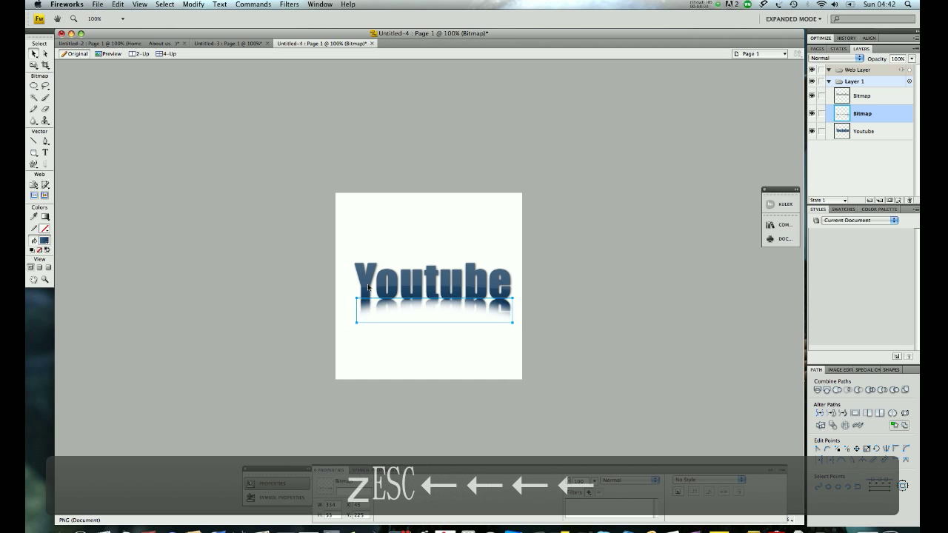
click(556, 260)
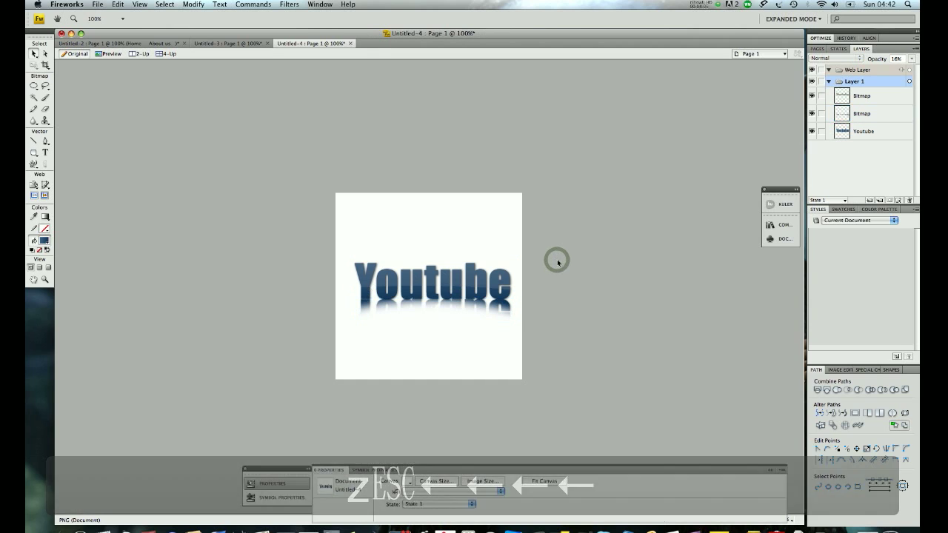